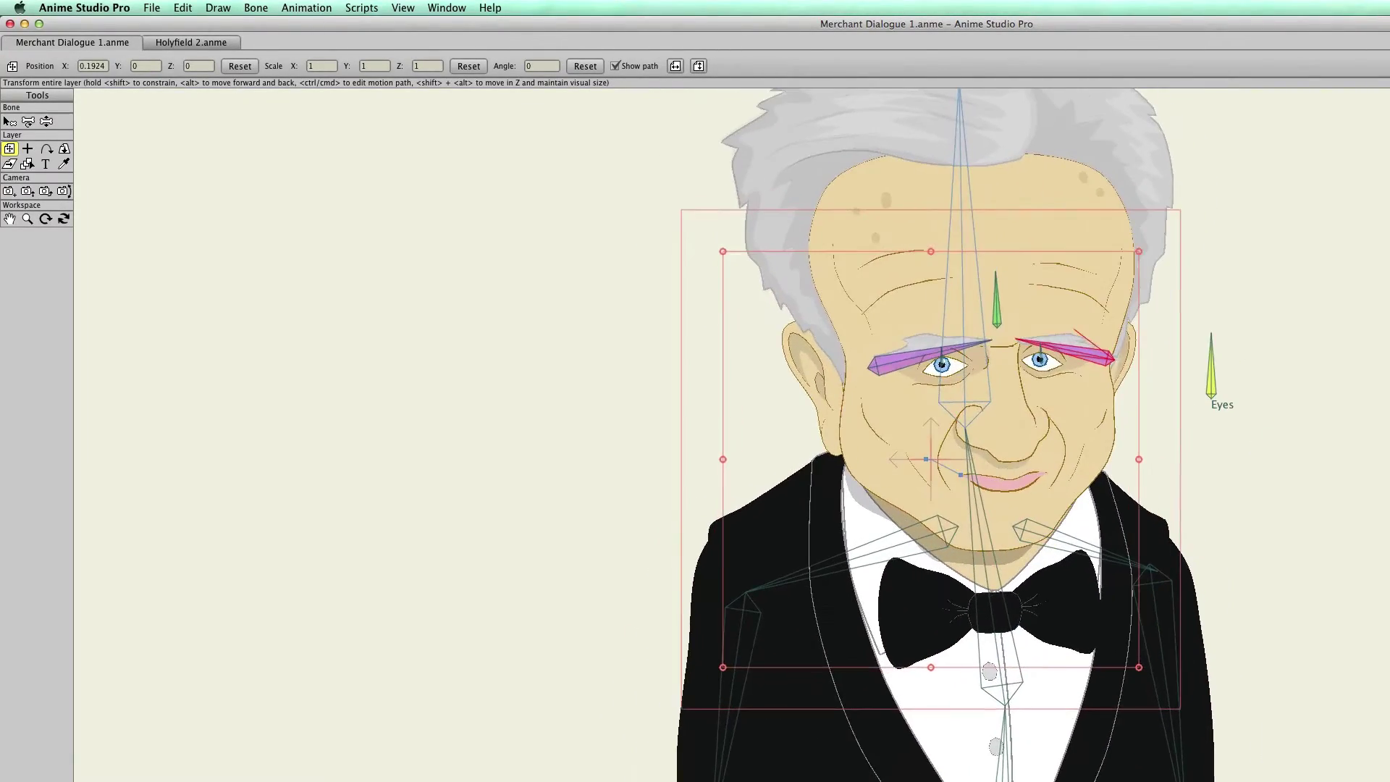
Export frames 1 to 1000 of the Merchant Dialogue 1 project as a QuickTime movie saved to the Desktop.
click(184, 45)
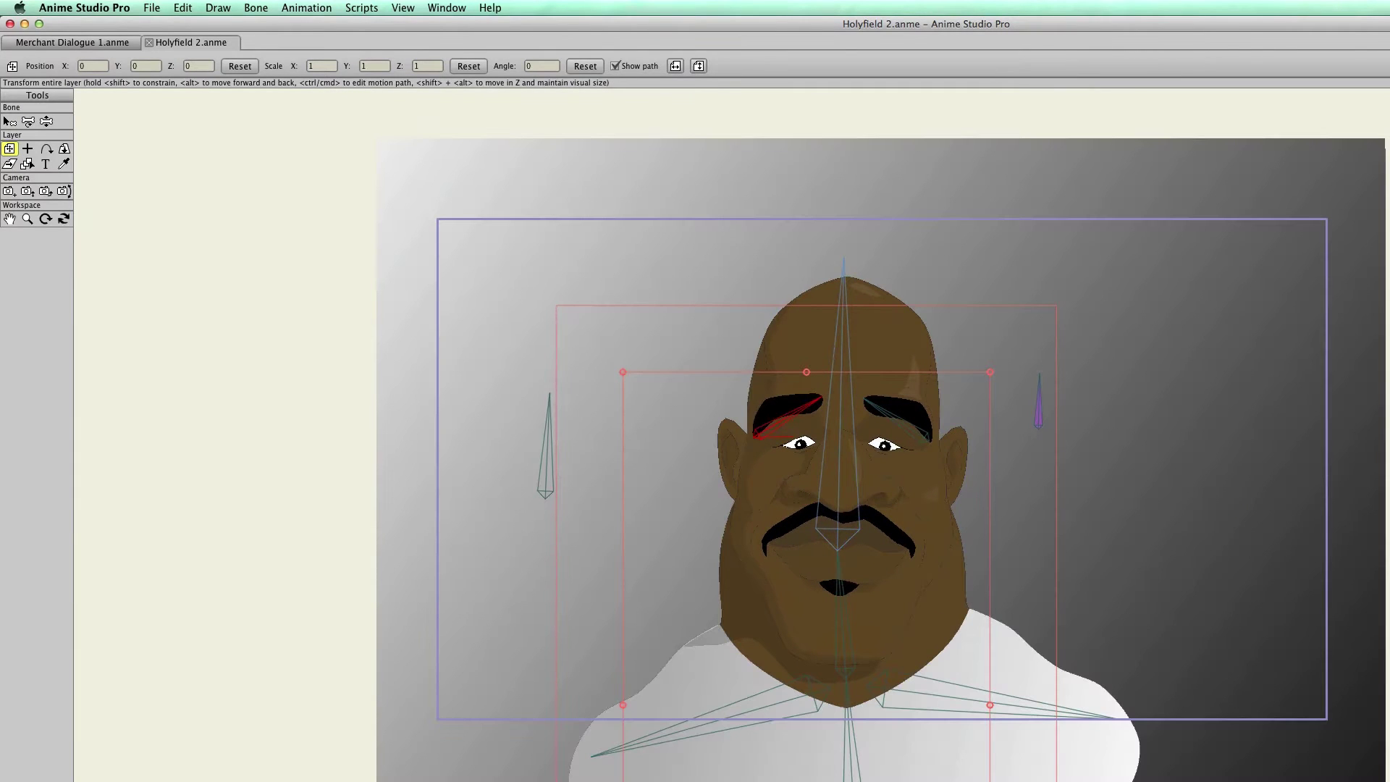
click(94, 45)
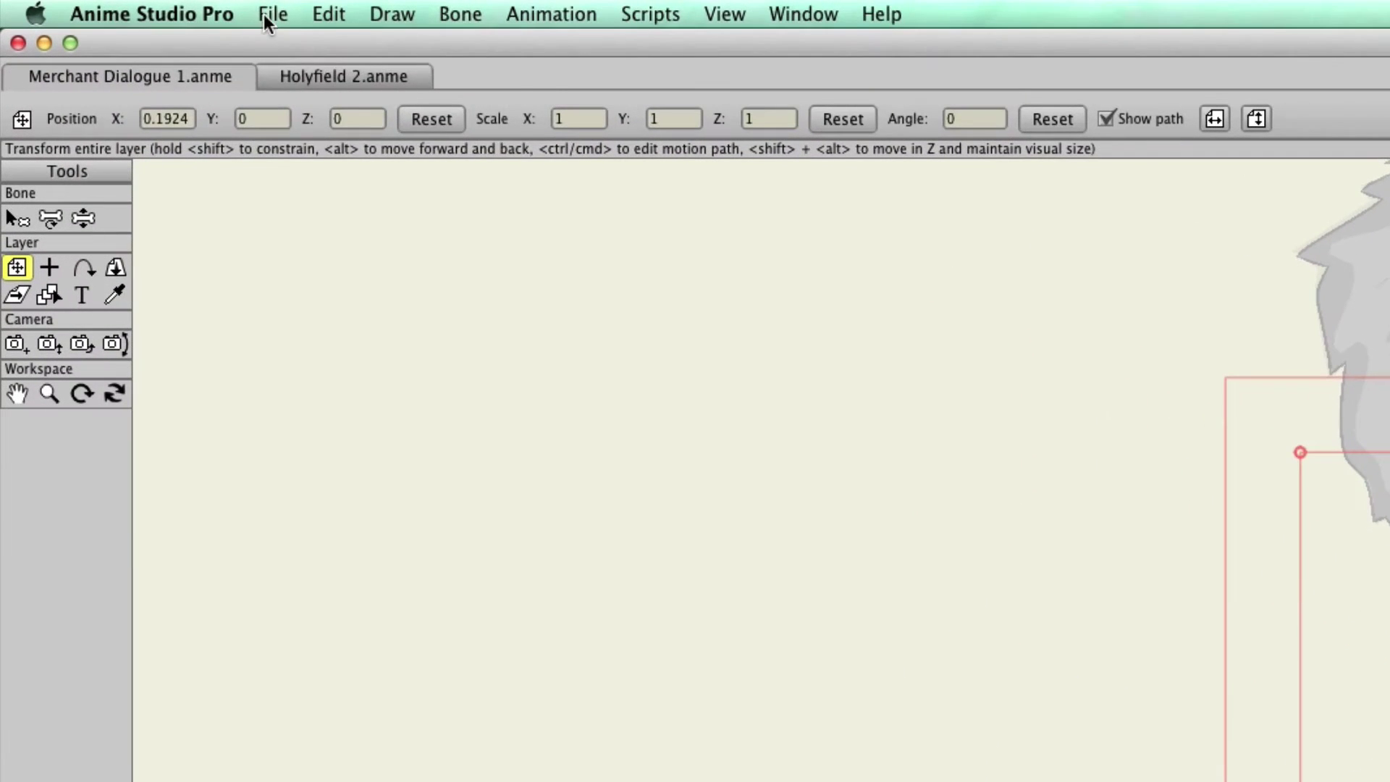
click(149, 8)
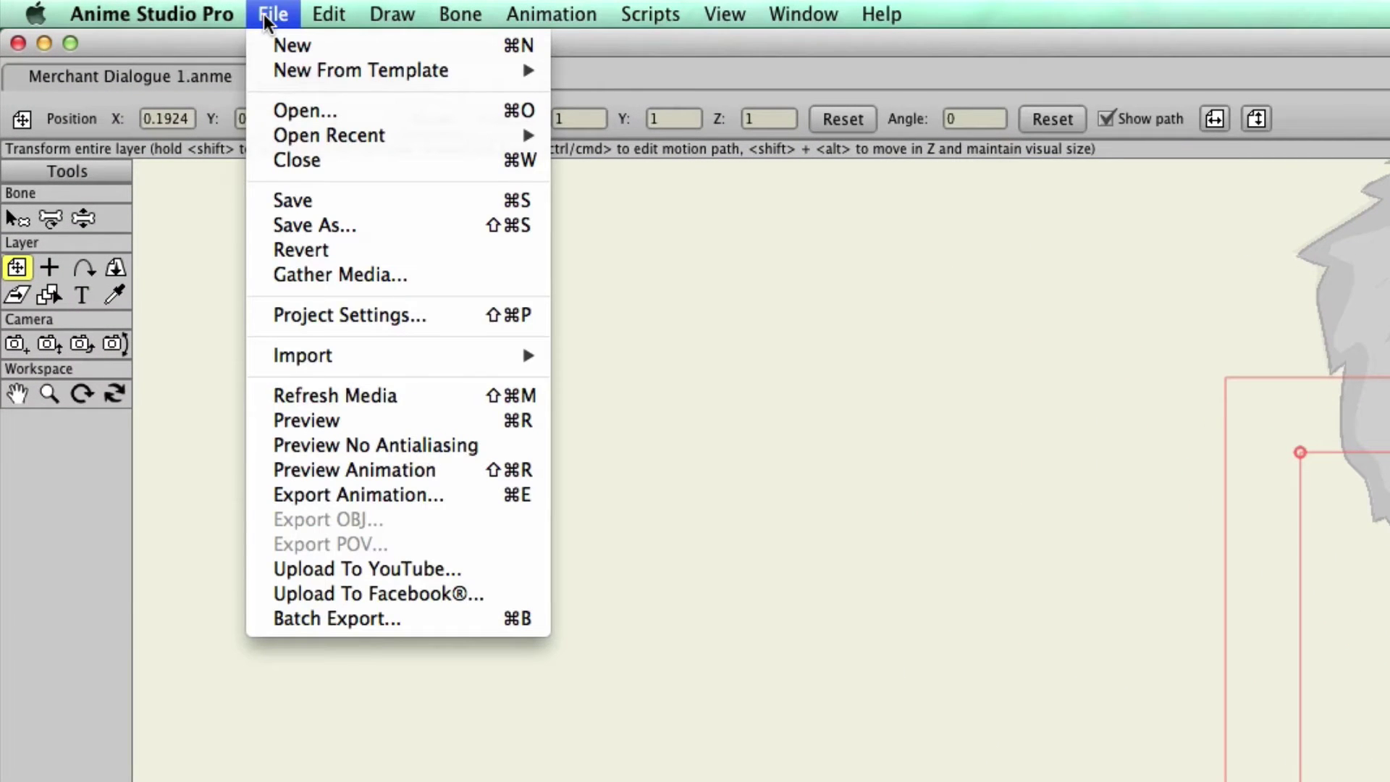
click(377, 494)
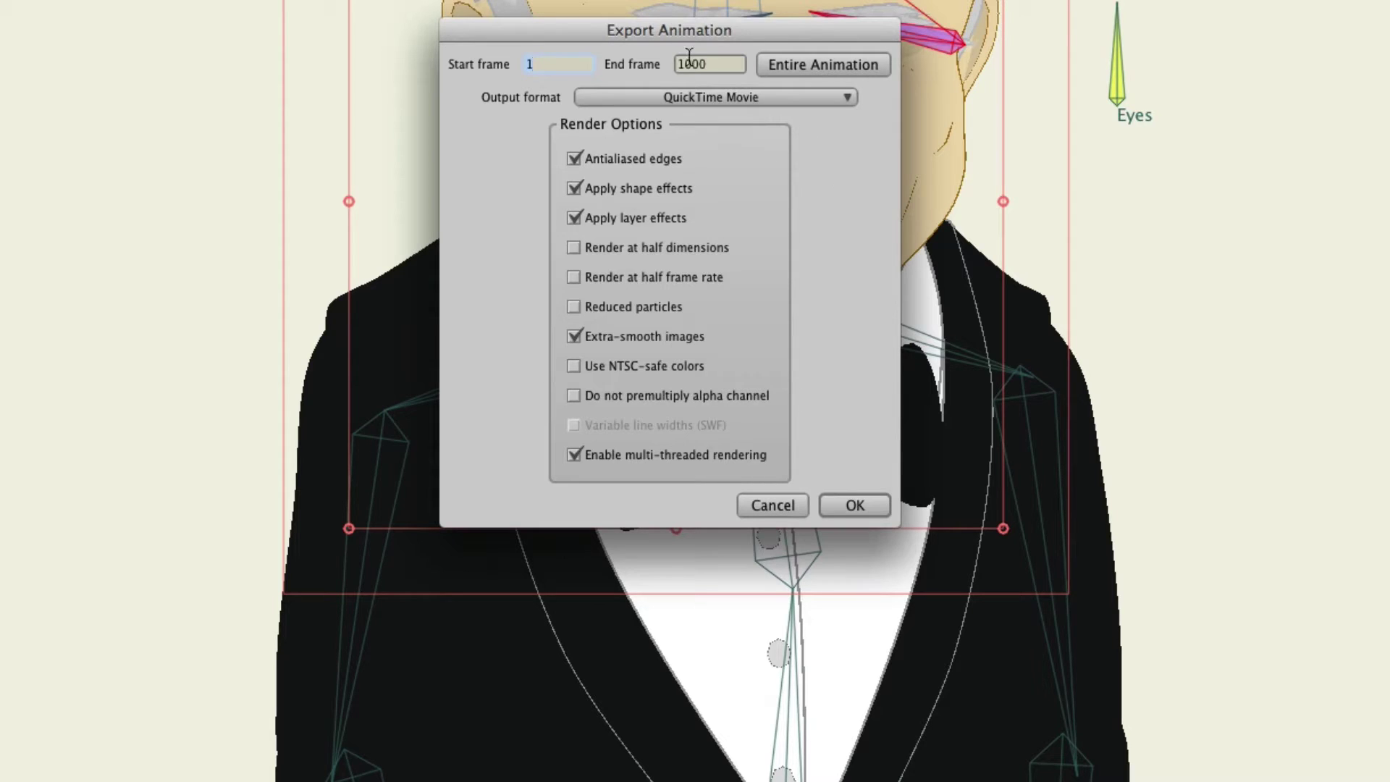
click(846, 499)
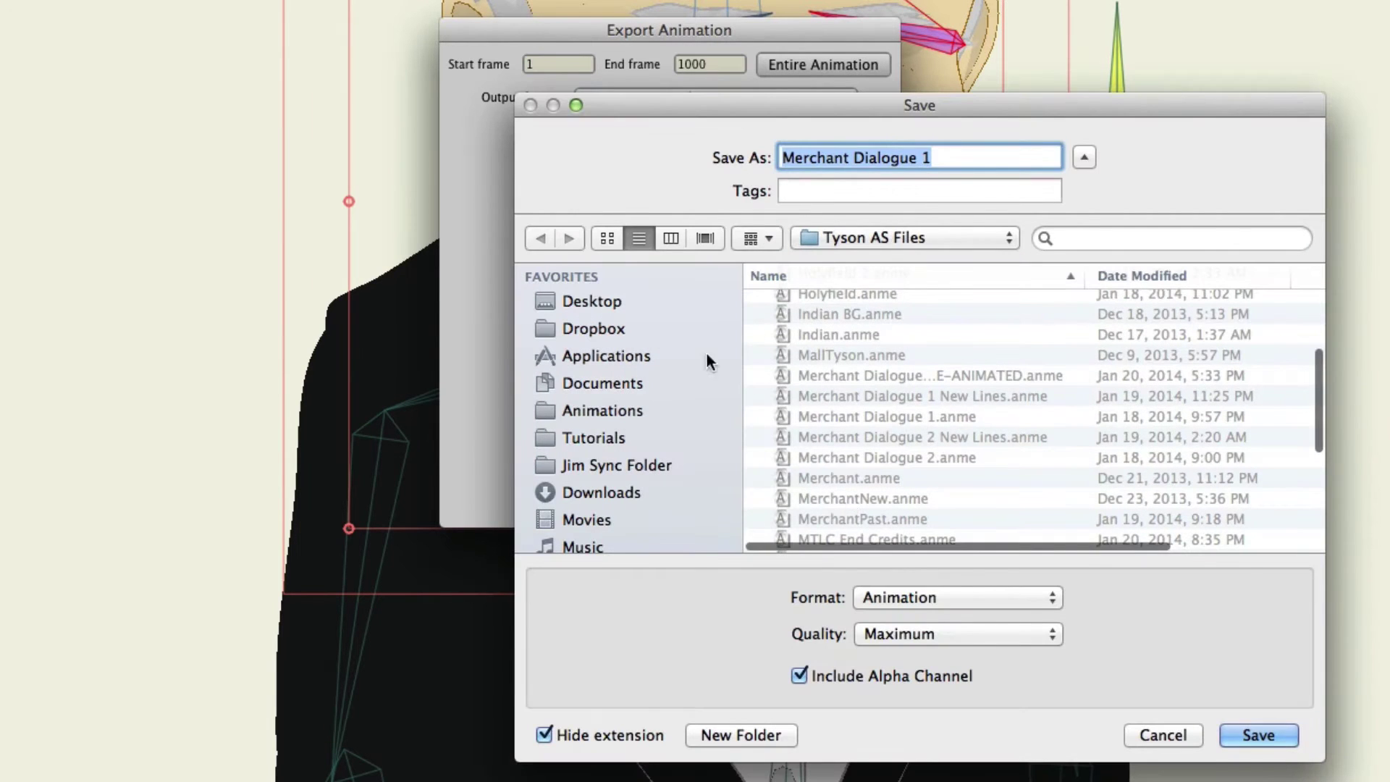
click(609, 305)
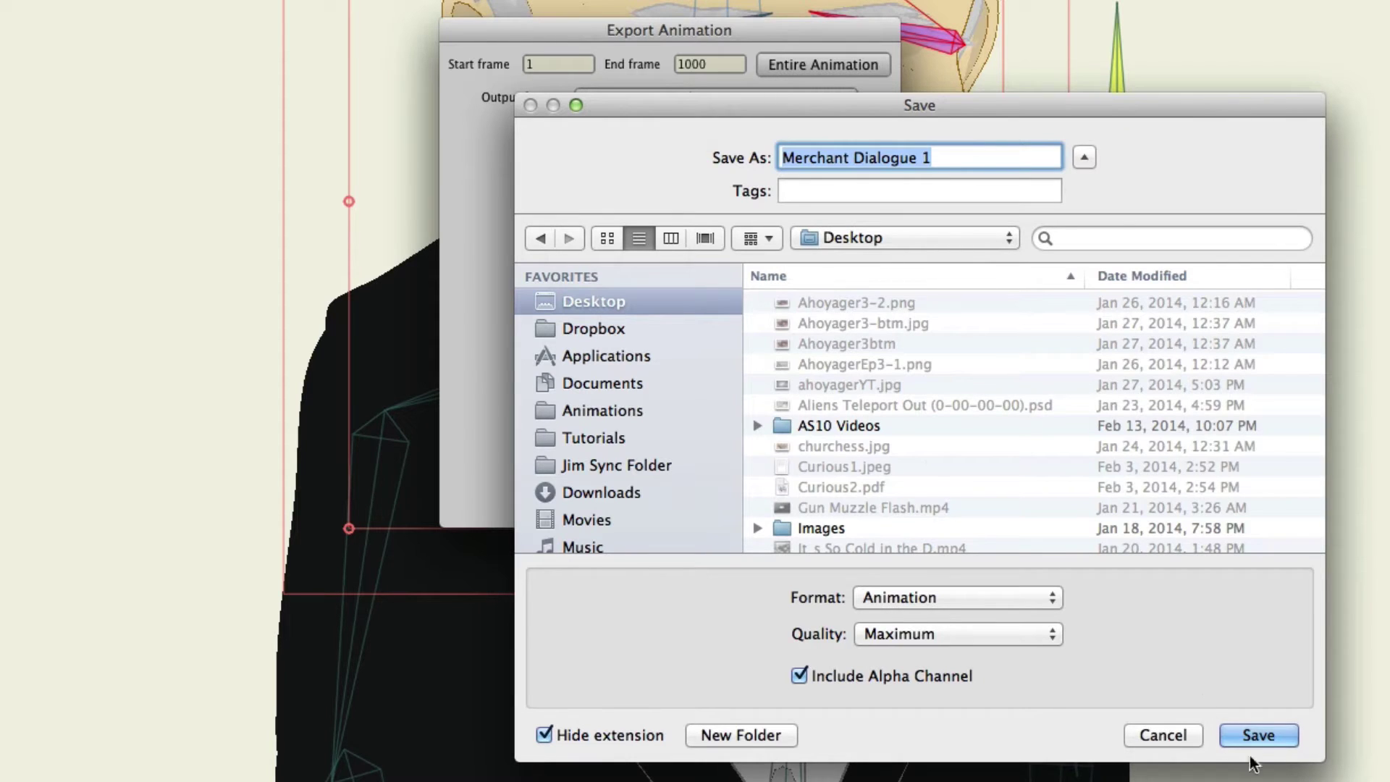
click(1259, 735)
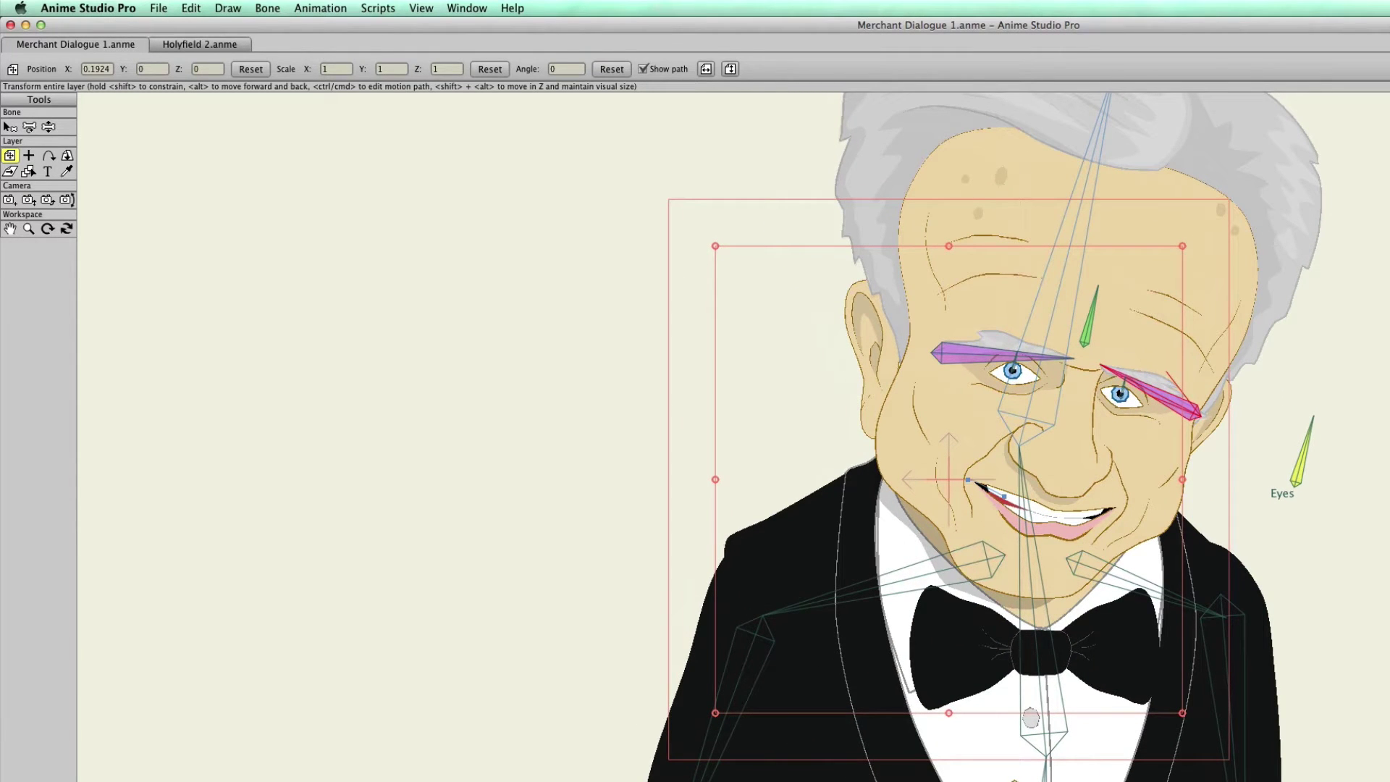
Export frames 1 to 240 of the Holyfield 2 project as a QuickTime movie saved to the Desktop.
click(187, 46)
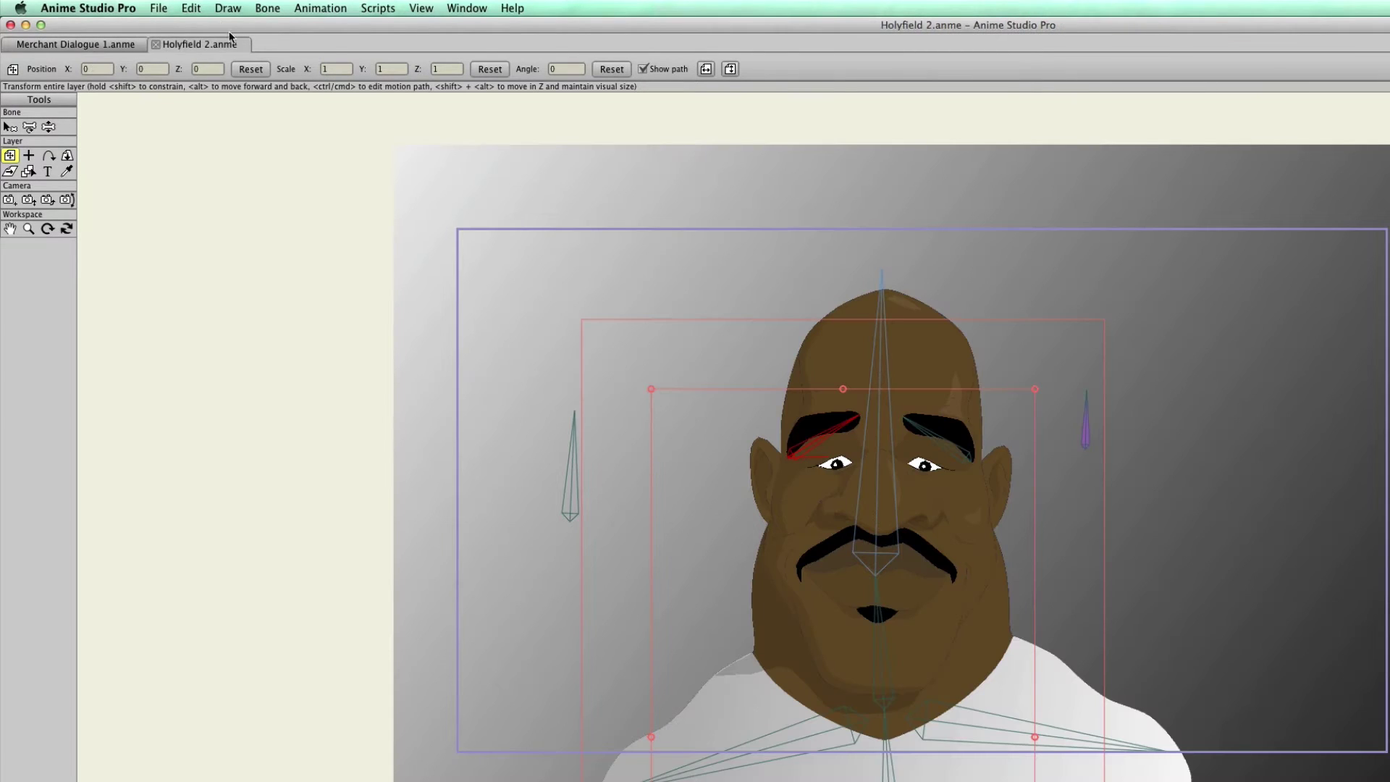
click(158, 9)
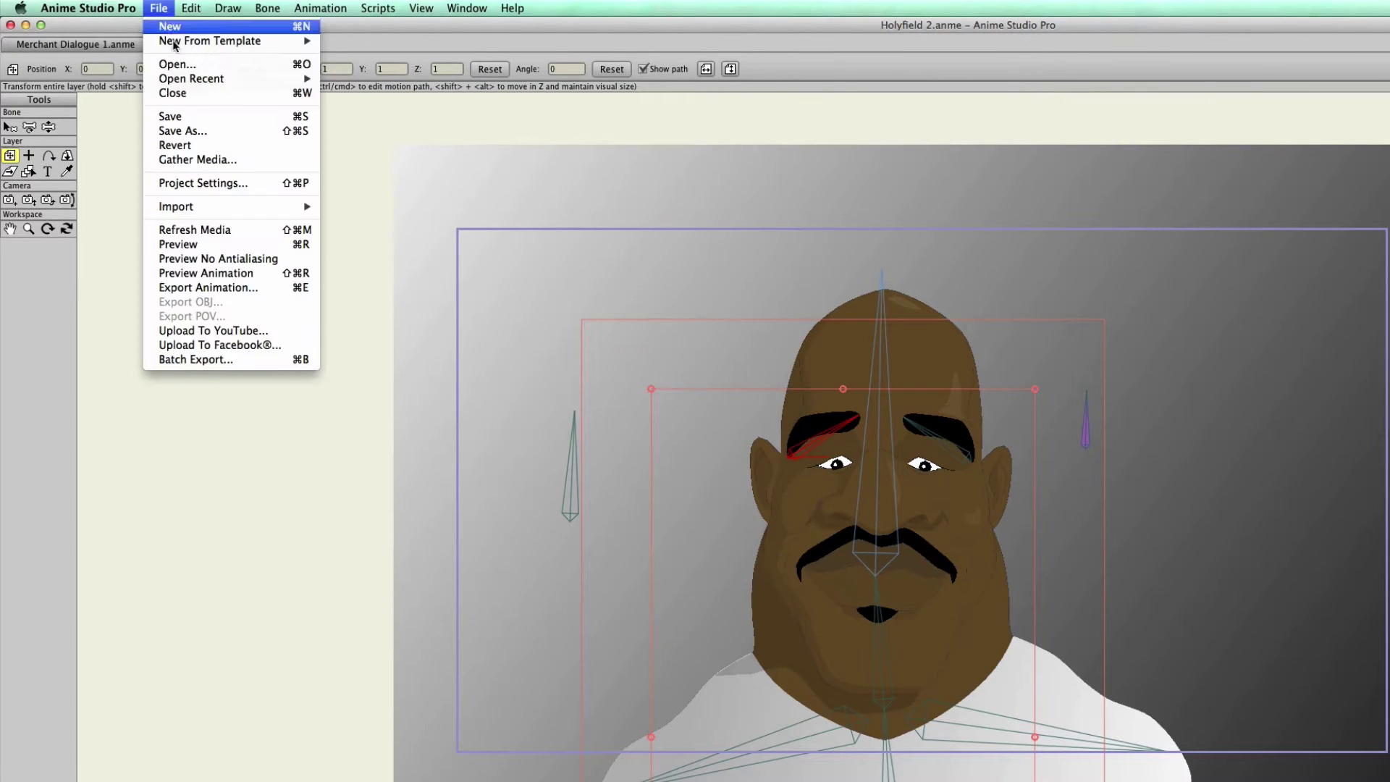
click(215, 288)
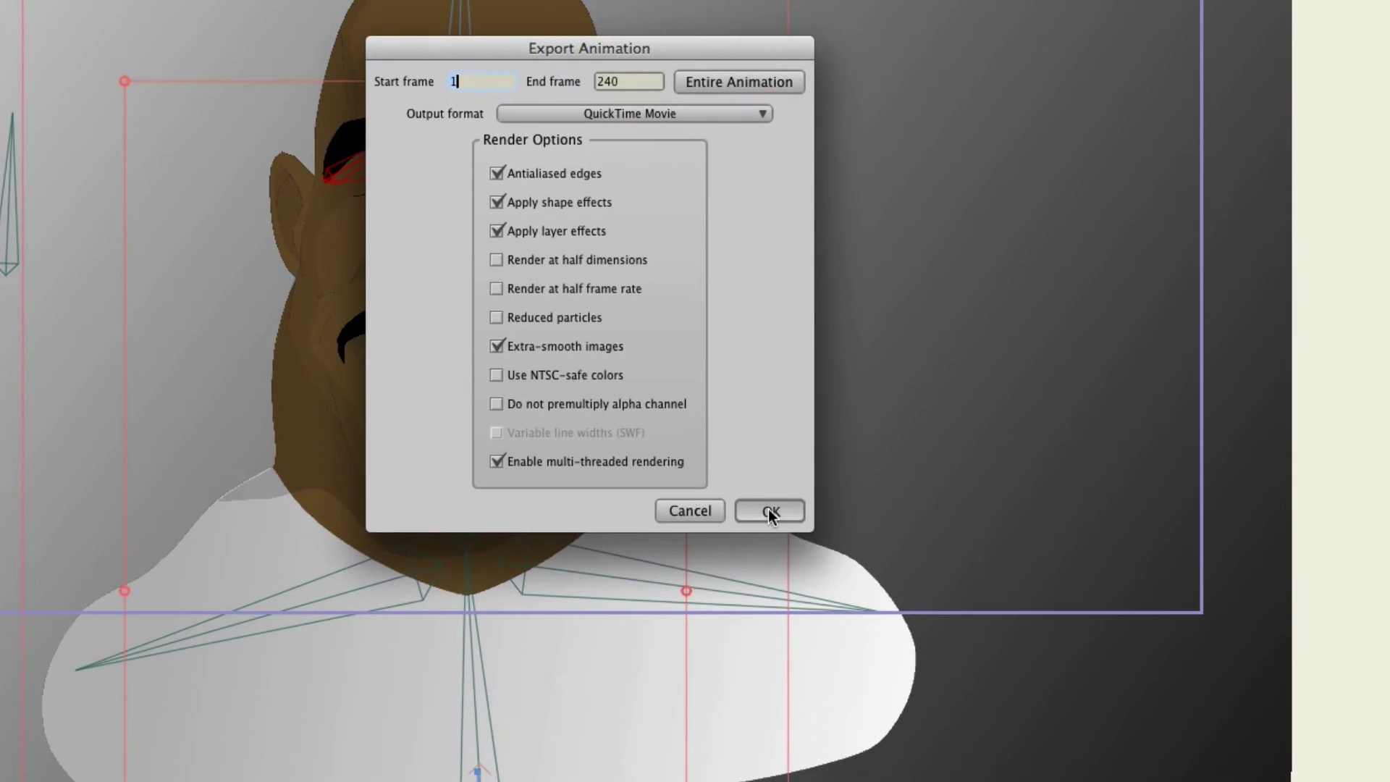
click(768, 509)
click(526, 317)
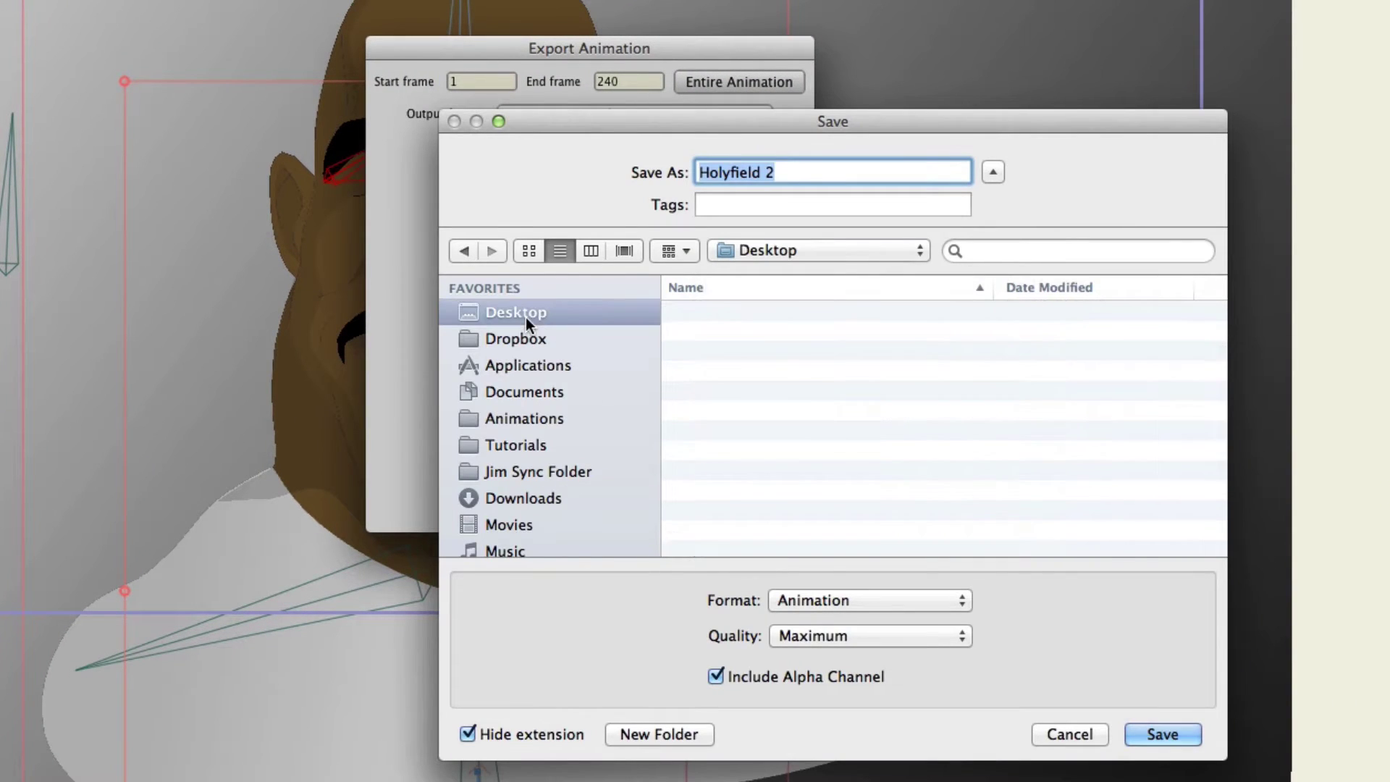
click(1153, 731)
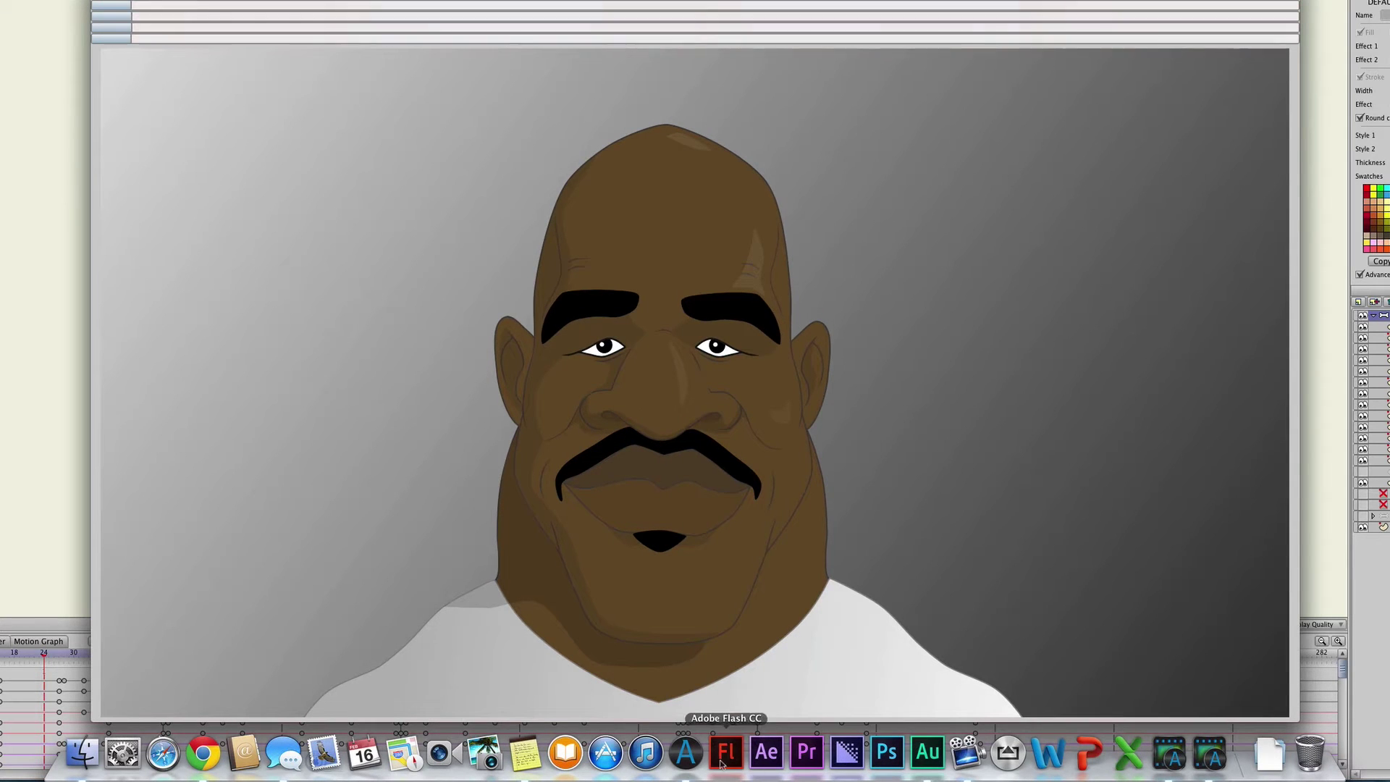
Stop the two background renders by quitting both Anime Studio Exporter instances.
click(688, 757)
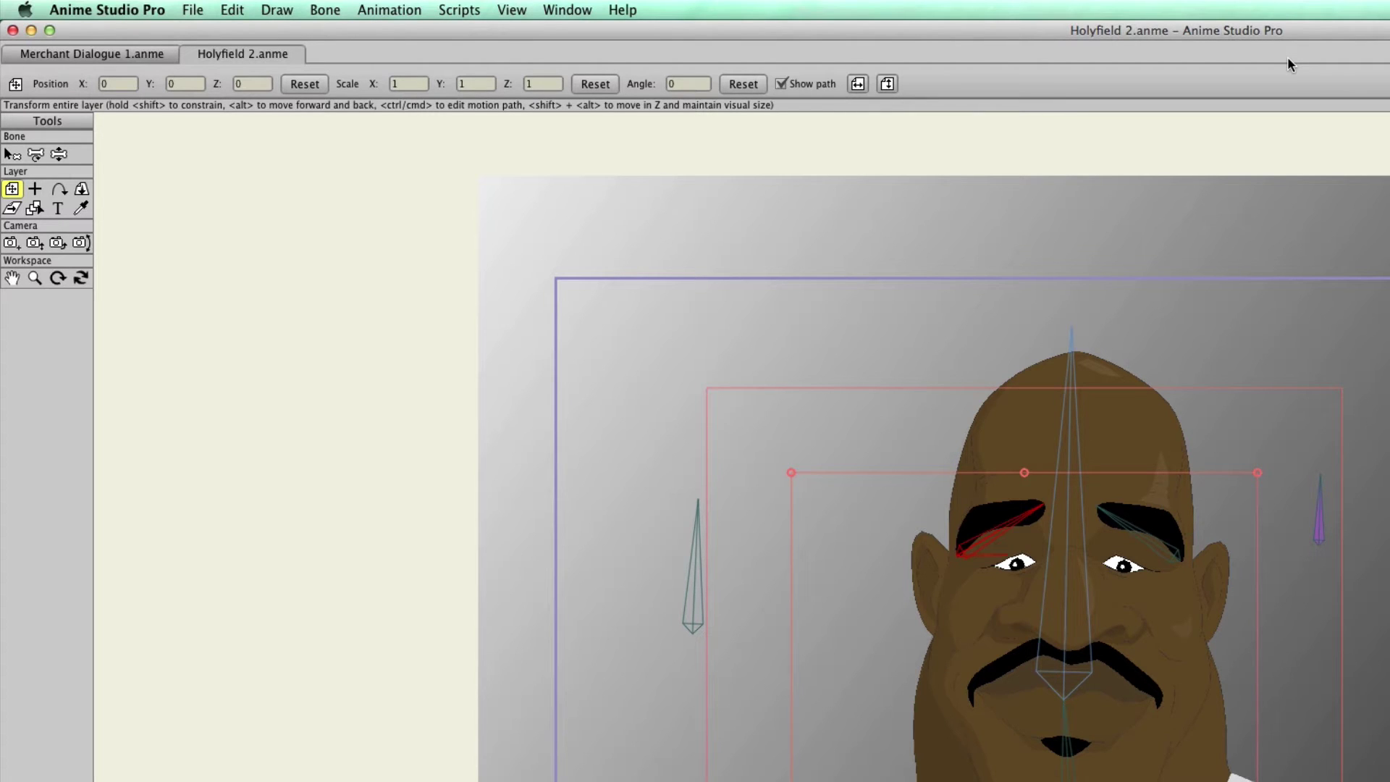
click(190, 12)
click(189, 12)
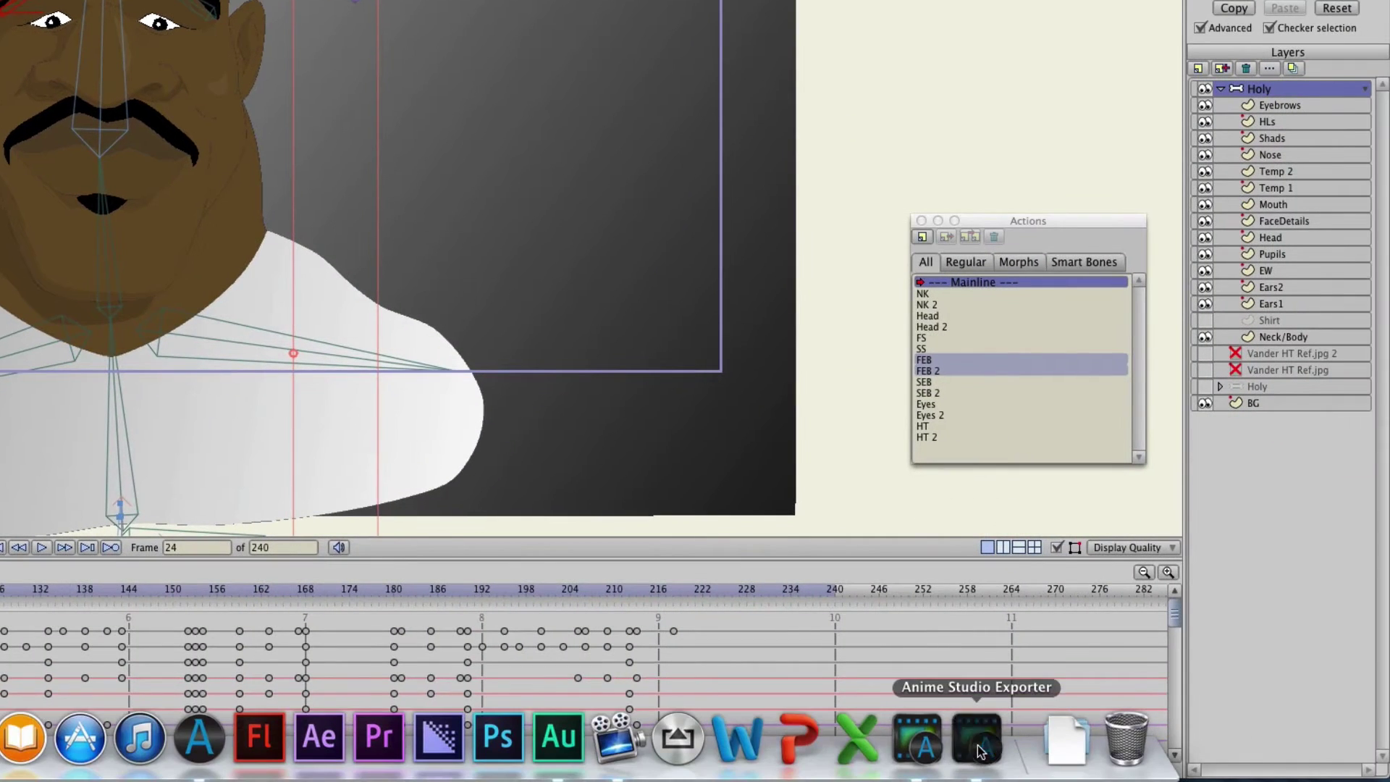
click(979, 751)
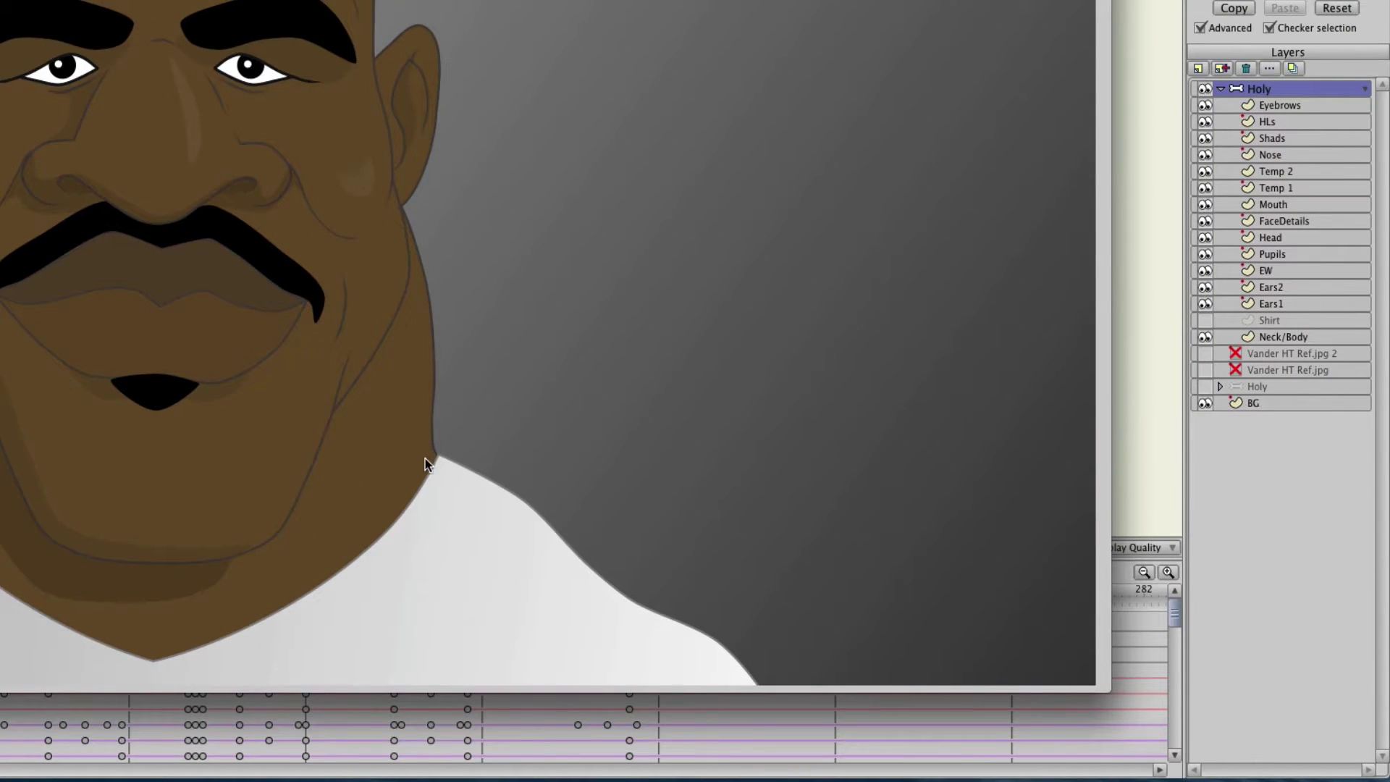
key(super+w)
click(233, 175)
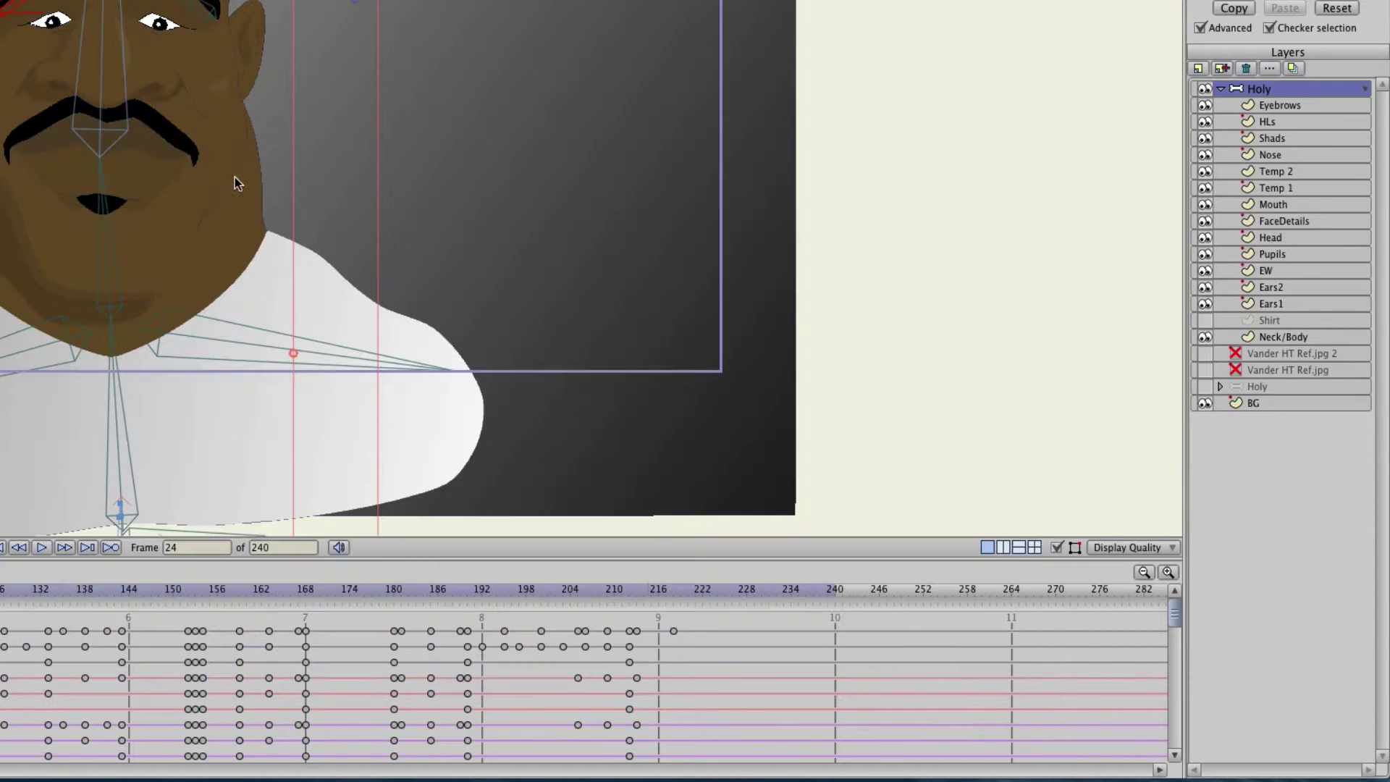
click(927, 753)
key(super+q)
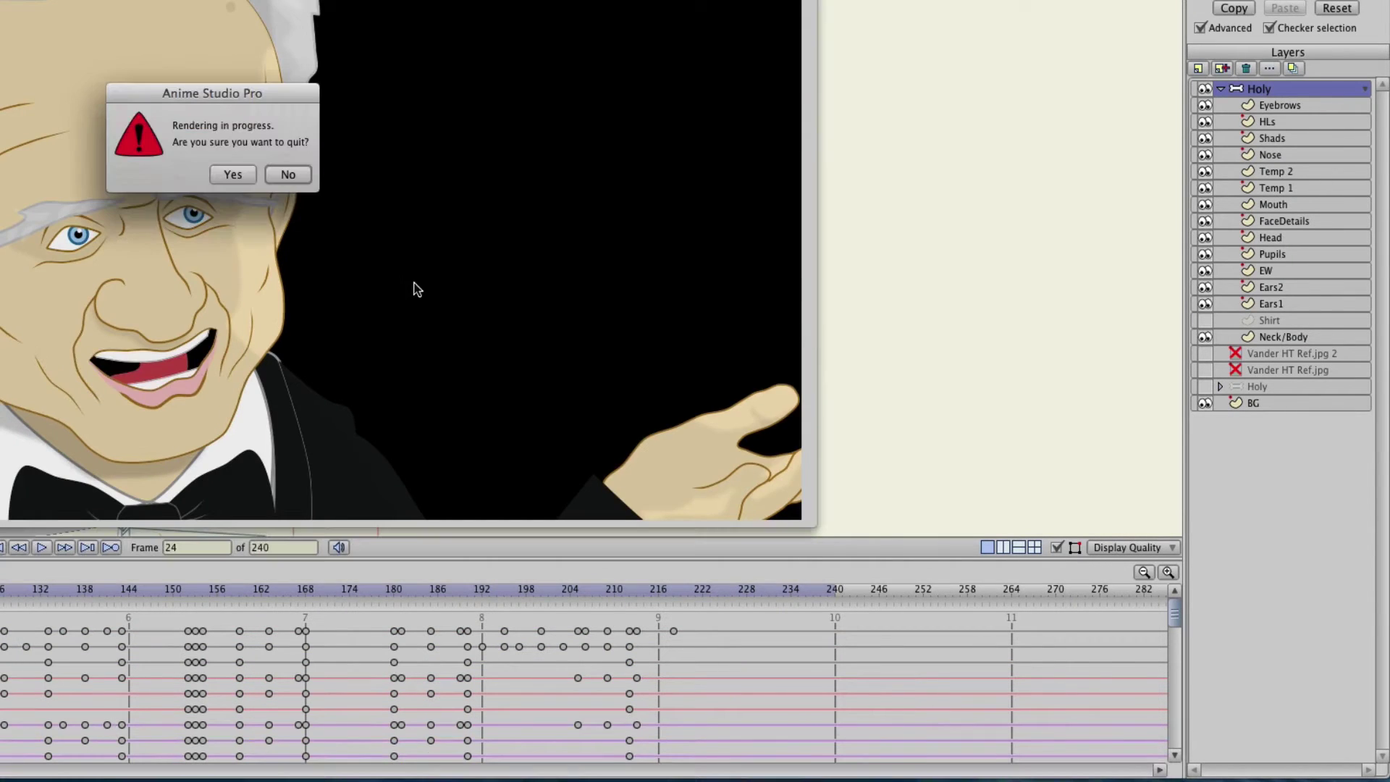
click(233, 175)
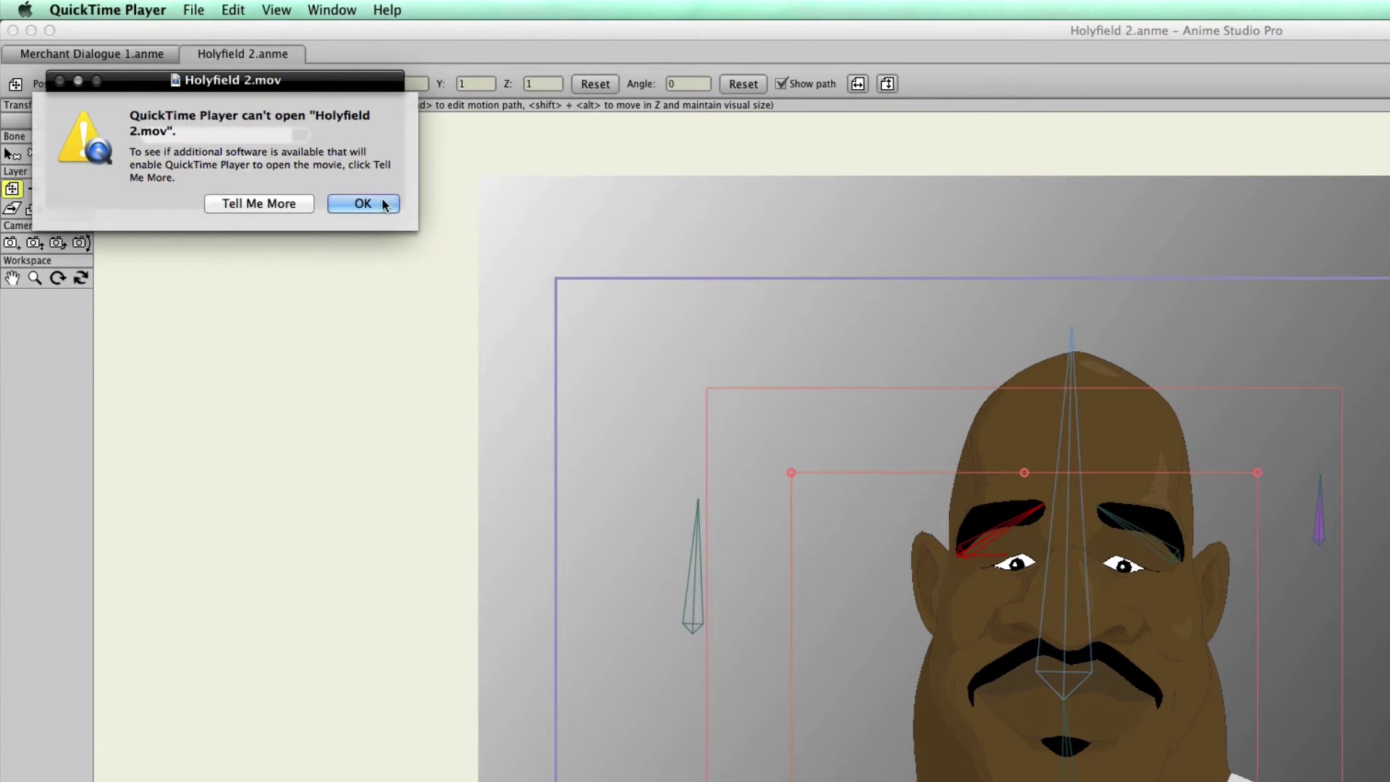
Dismiss the QuickTime Player messages for the partial movies and return to the Holyfield 2 project in Anime Studio Pro.
click(363, 204)
click(361, 202)
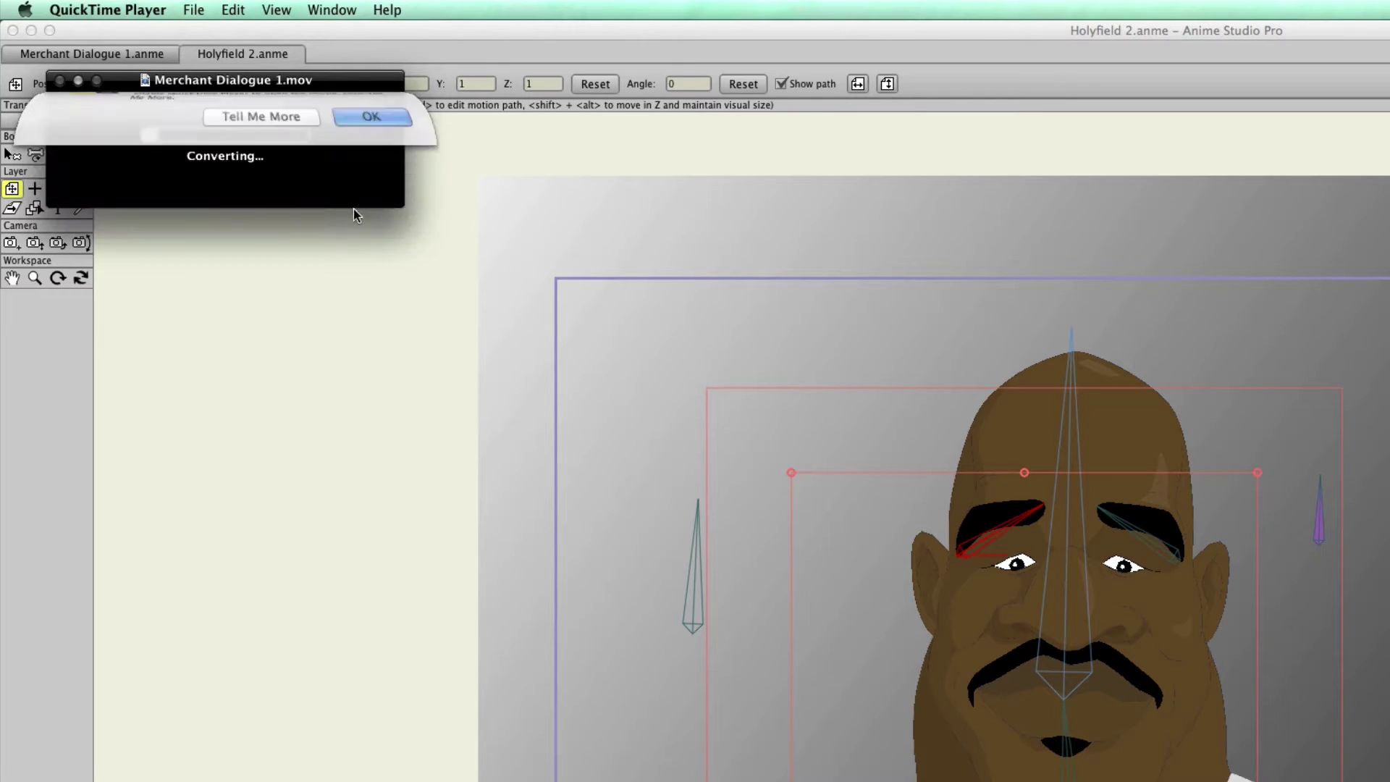
click(340, 242)
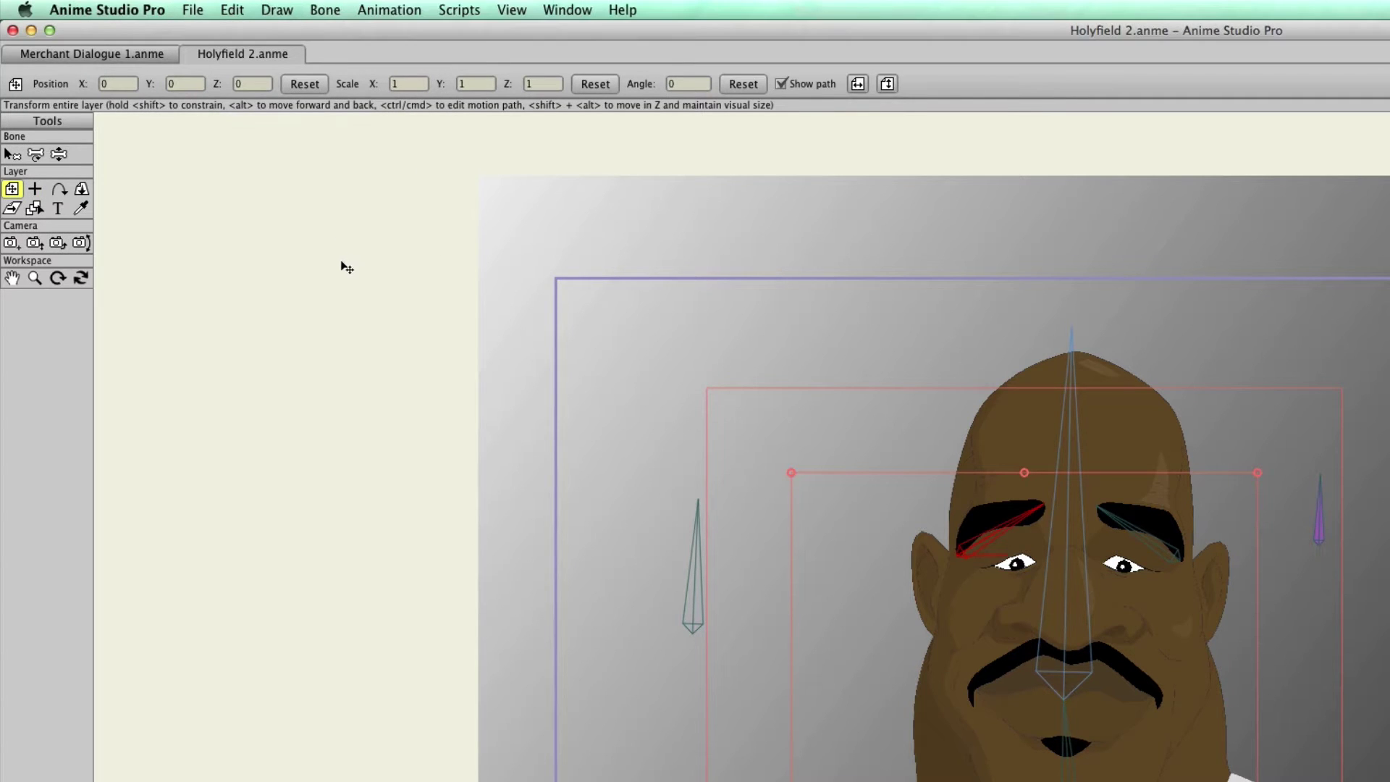
Open Batch Export and add Bone dial.anme from the sync folder to the export list.
click(196, 10)
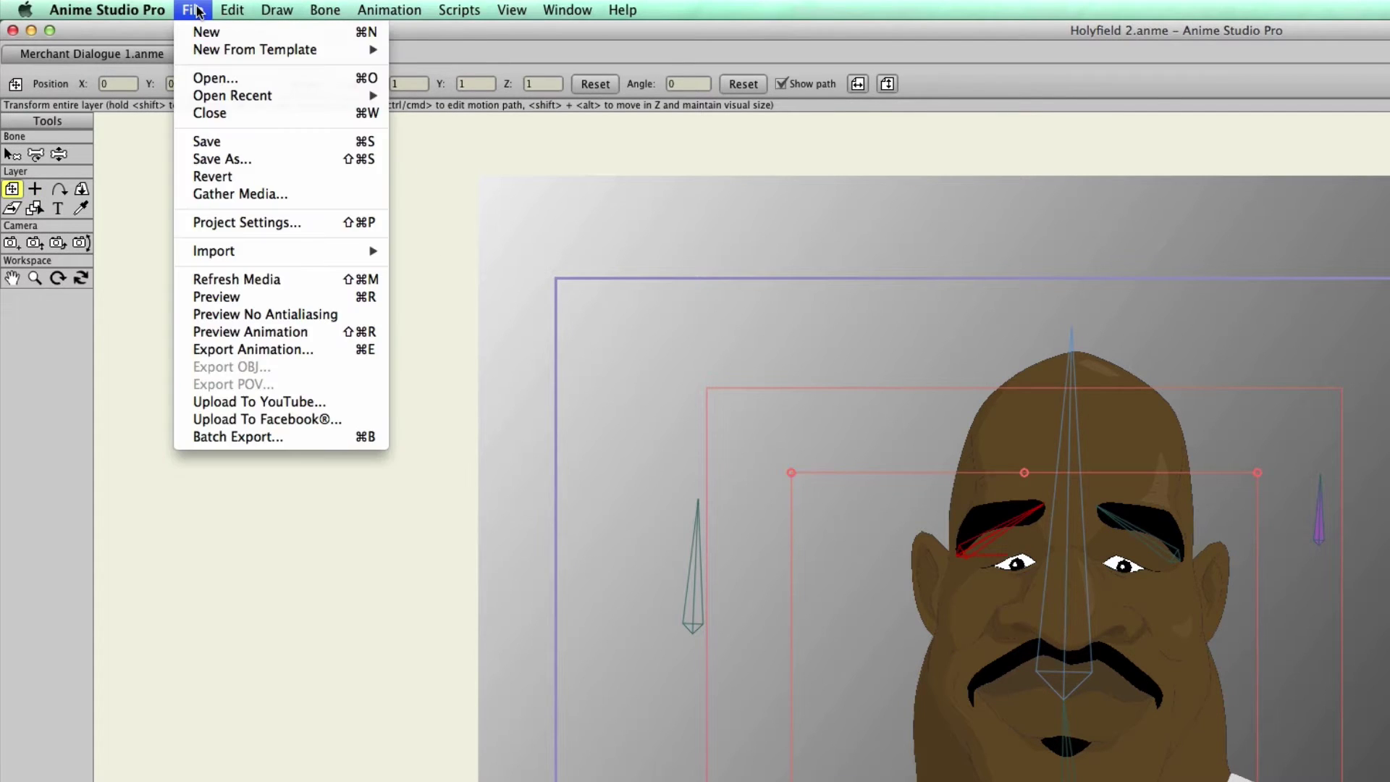
click(287, 436)
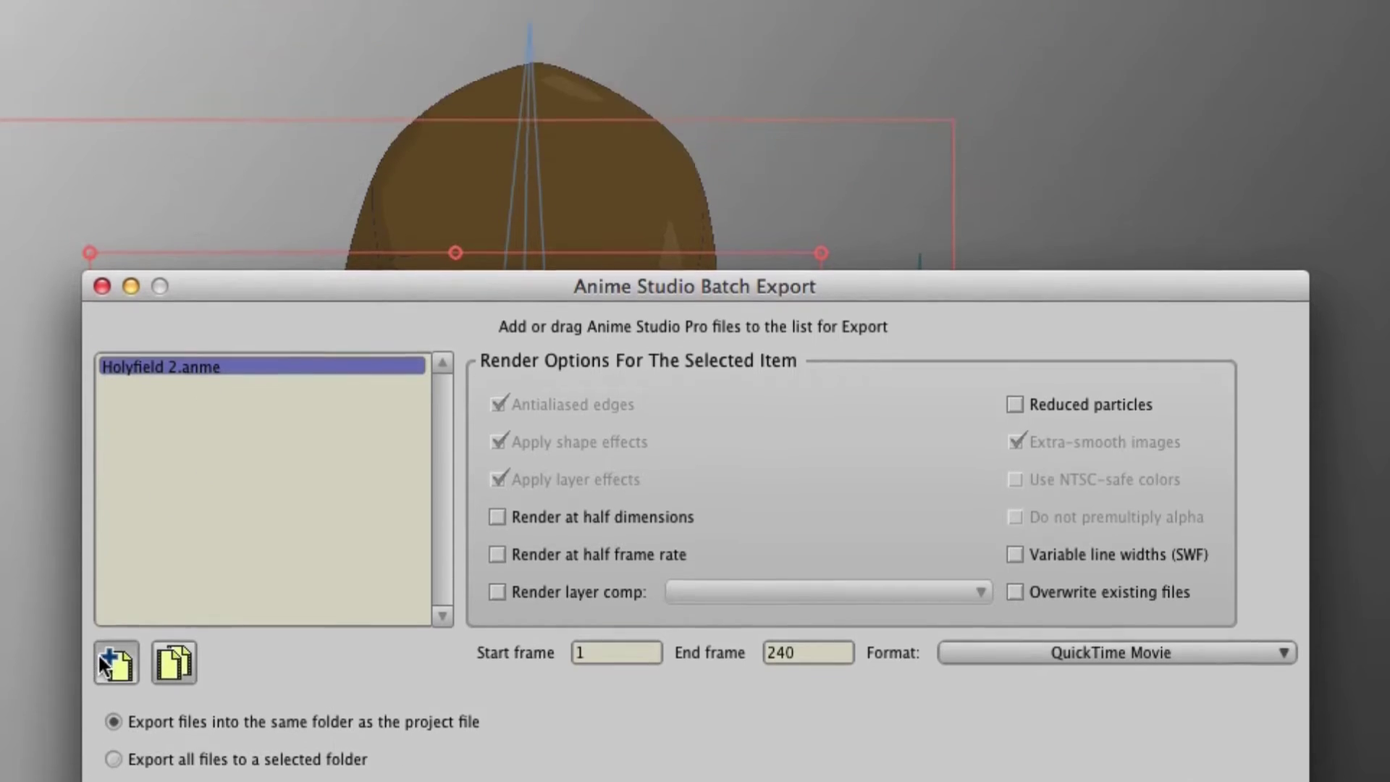
click(106, 464)
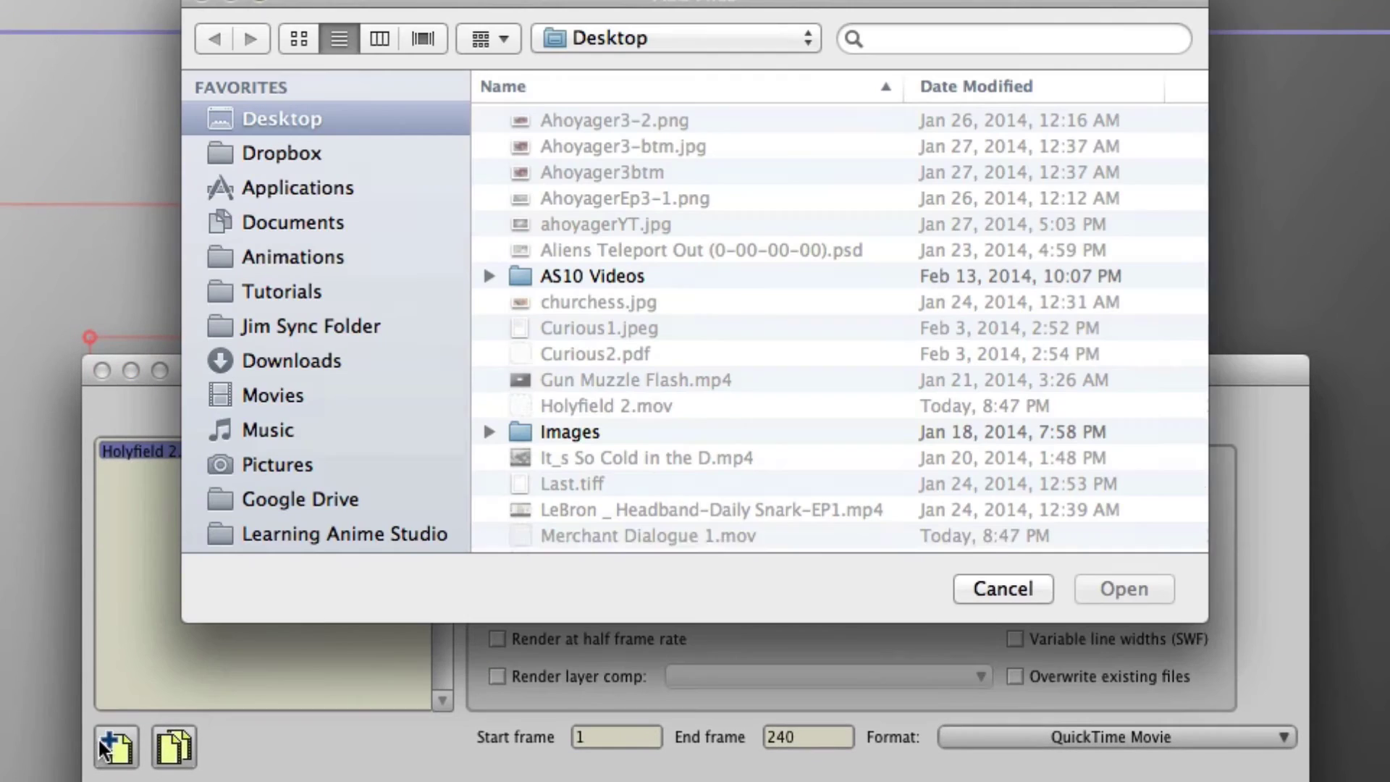
click(310, 326)
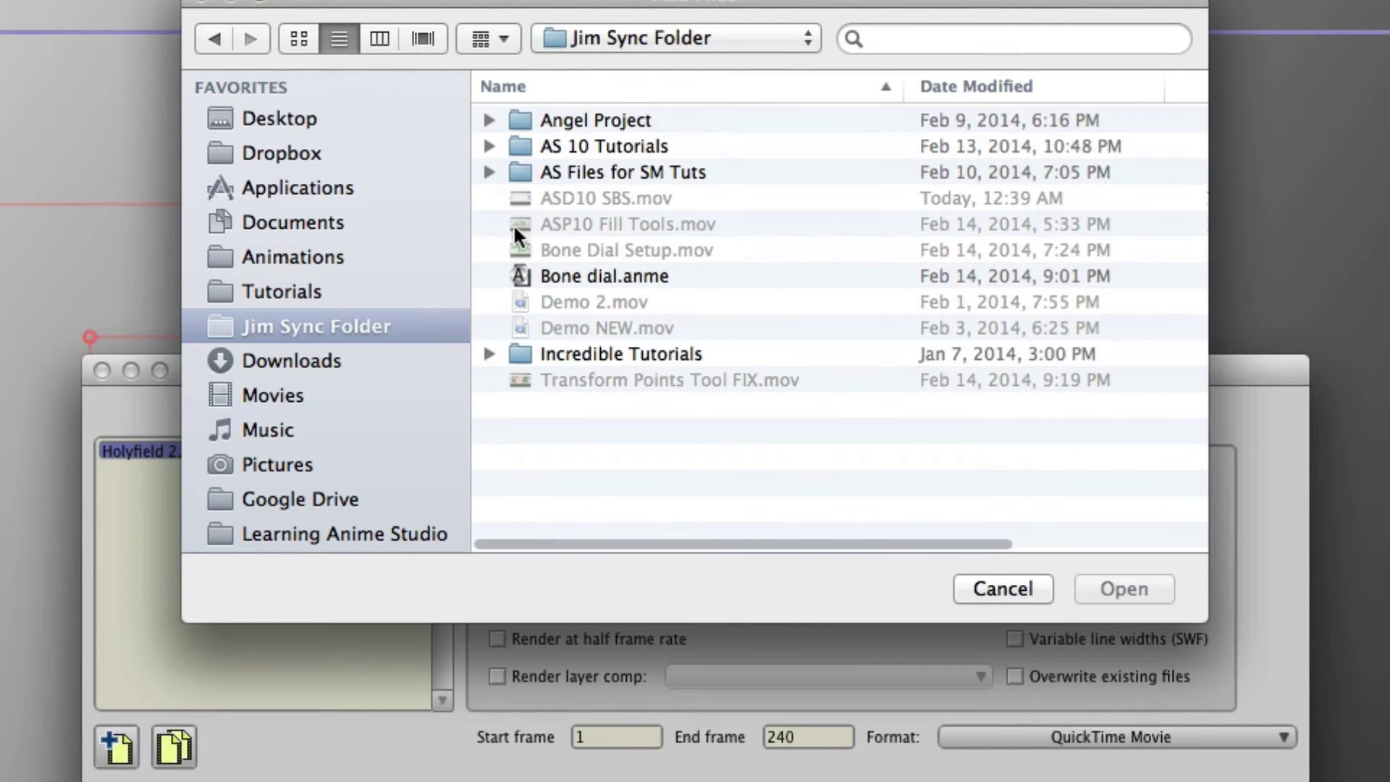
click(606, 169)
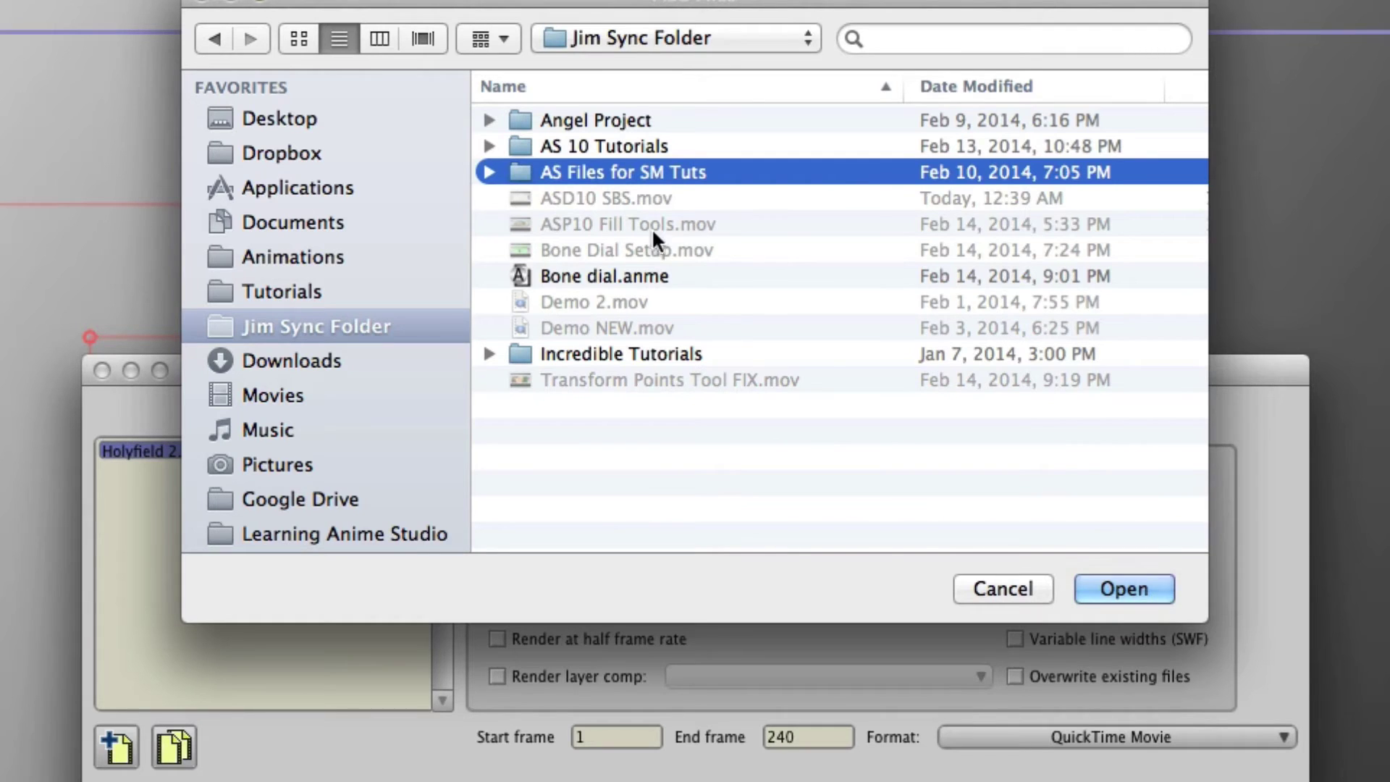
click(593, 269)
click(1115, 587)
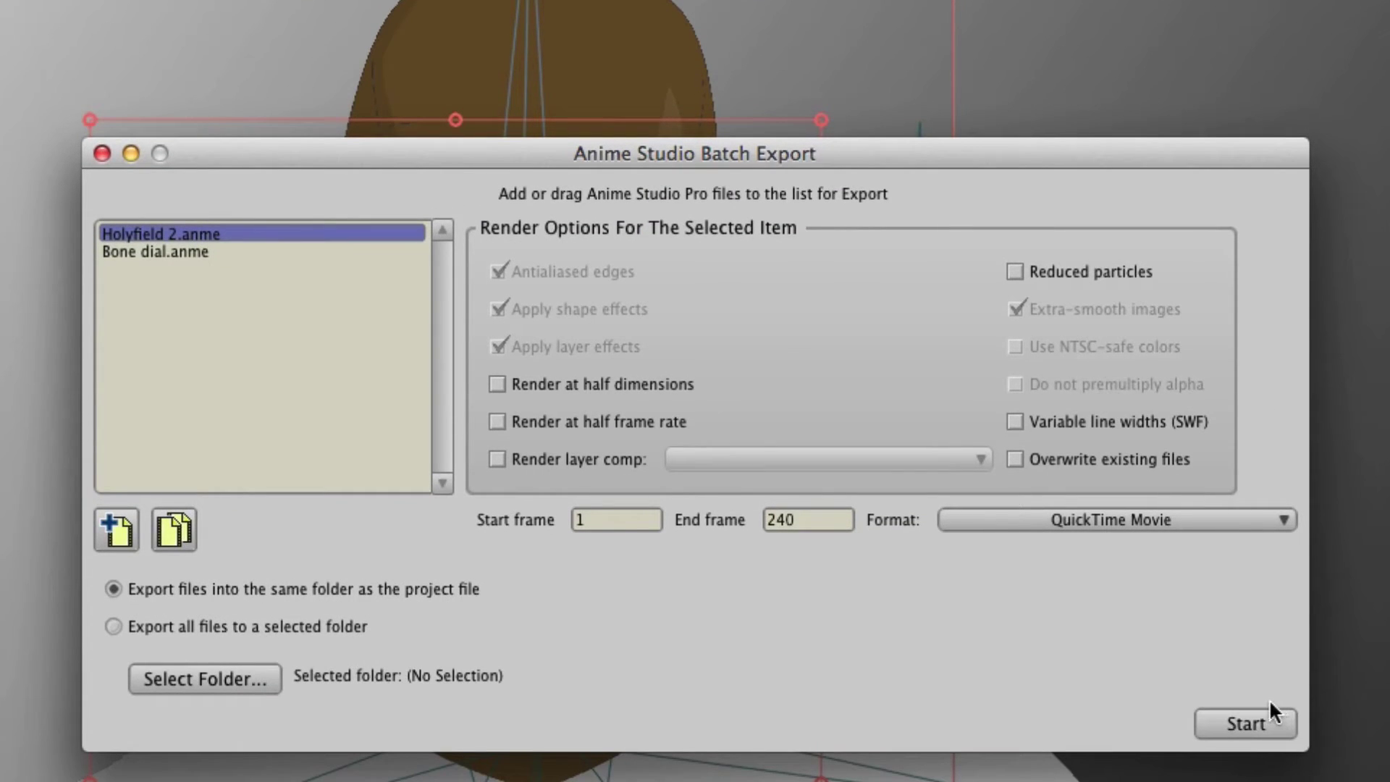
Start the batch export of the listed files, and quit the exporter while it is still rendering.
click(1254, 719)
click(858, 62)
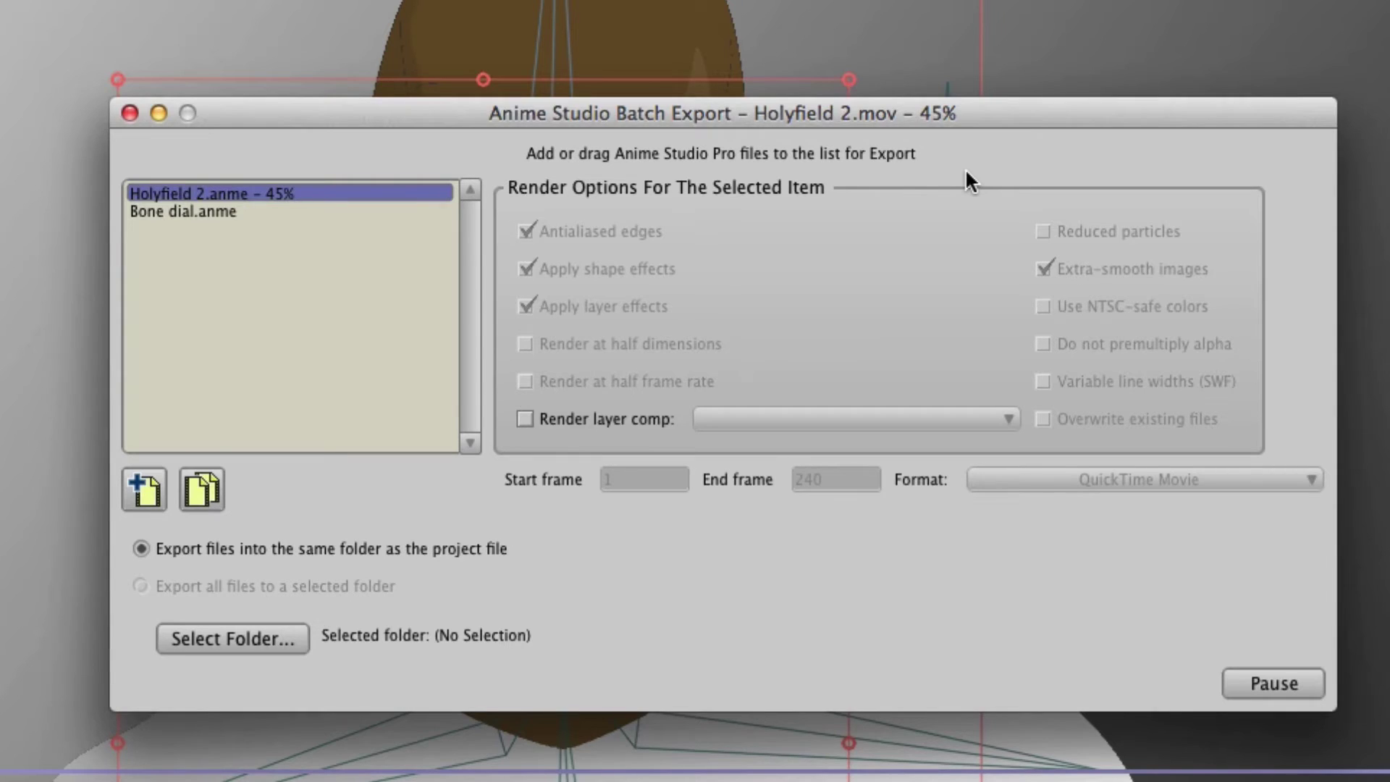
key(super+q)
click(753, 462)
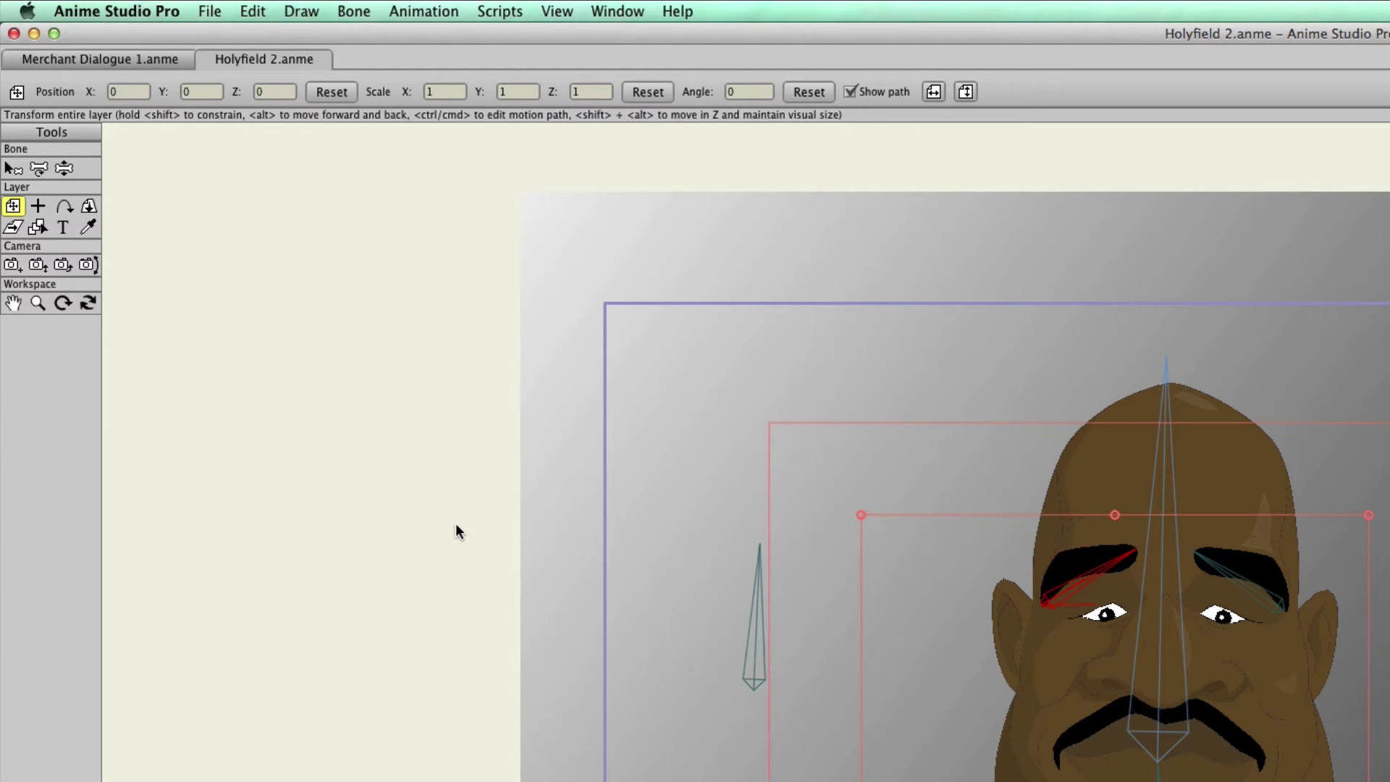
Render a preview of the current Holyfield 2 frame and open the Render Cache folder.
click(218, 14)
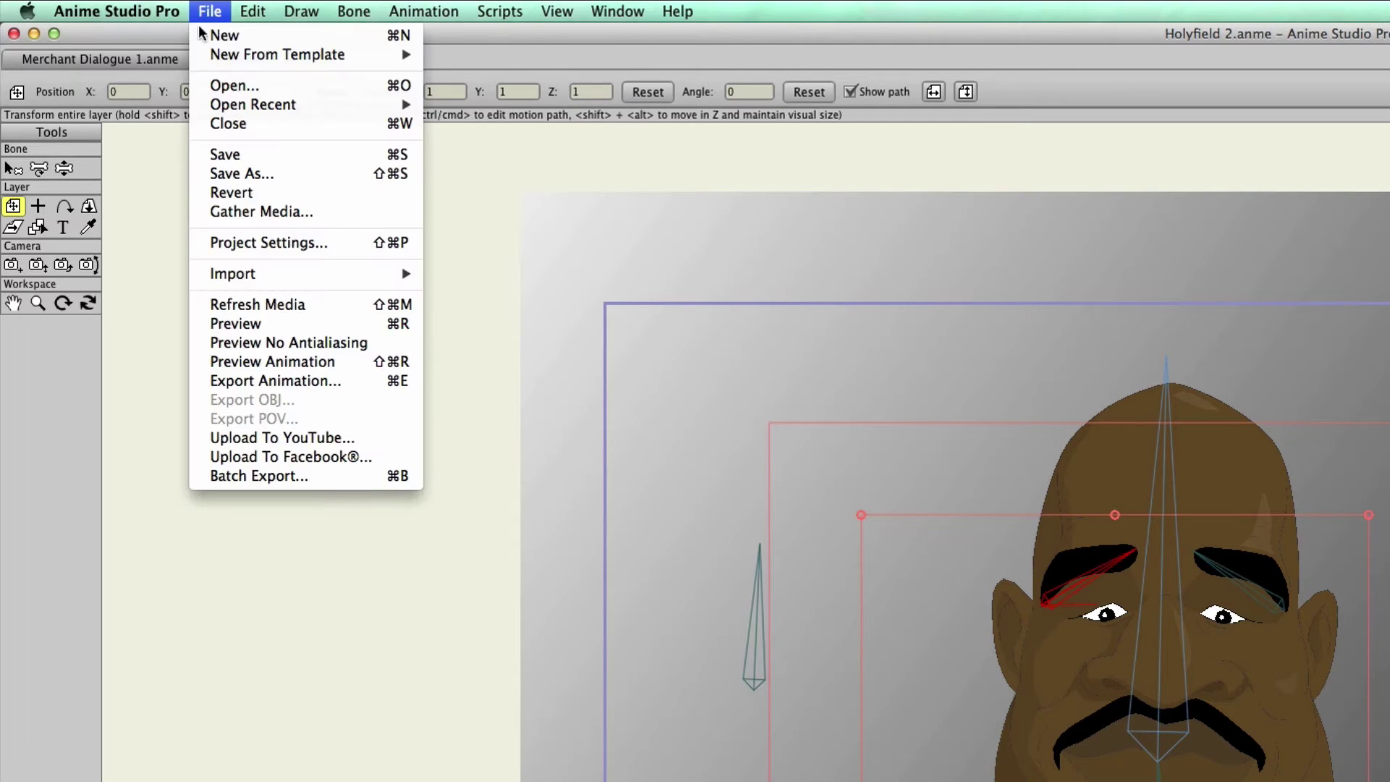
click(231, 324)
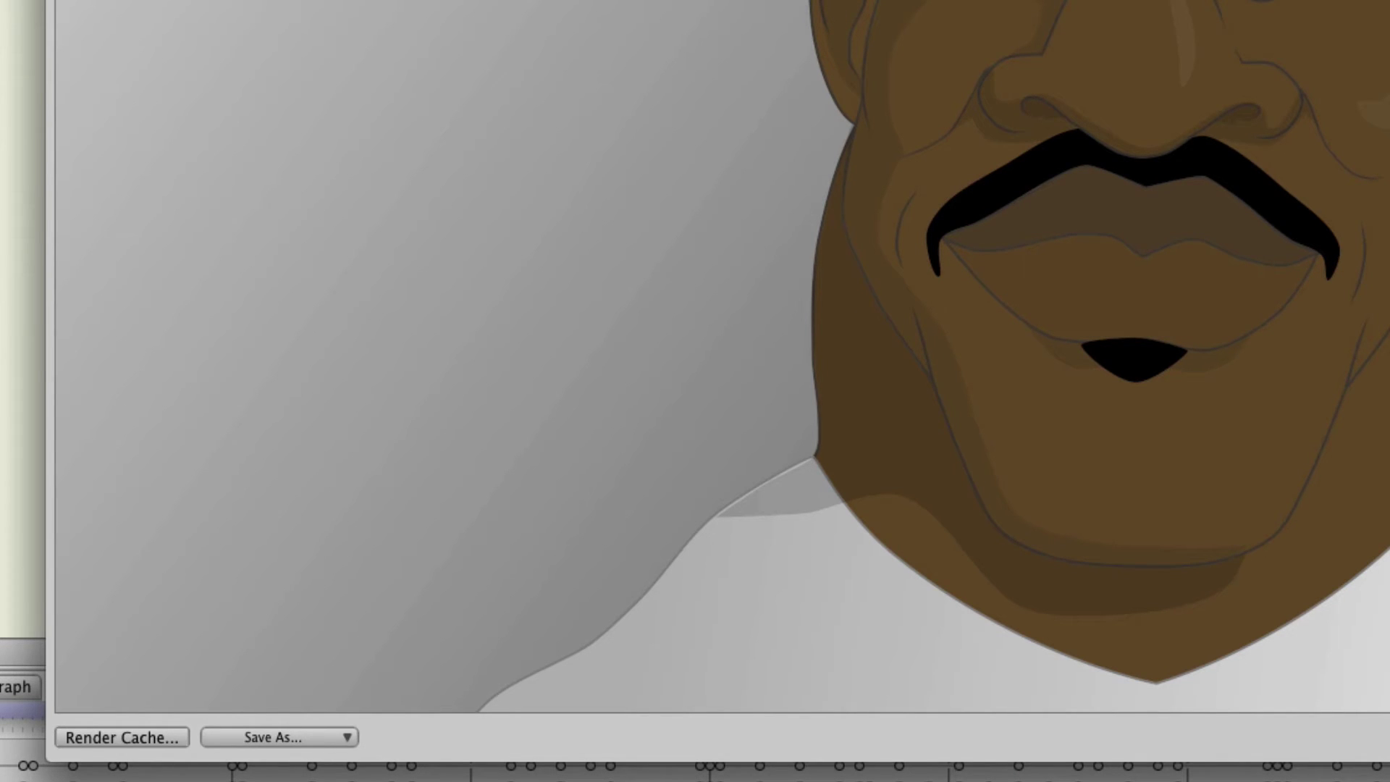
click(145, 738)
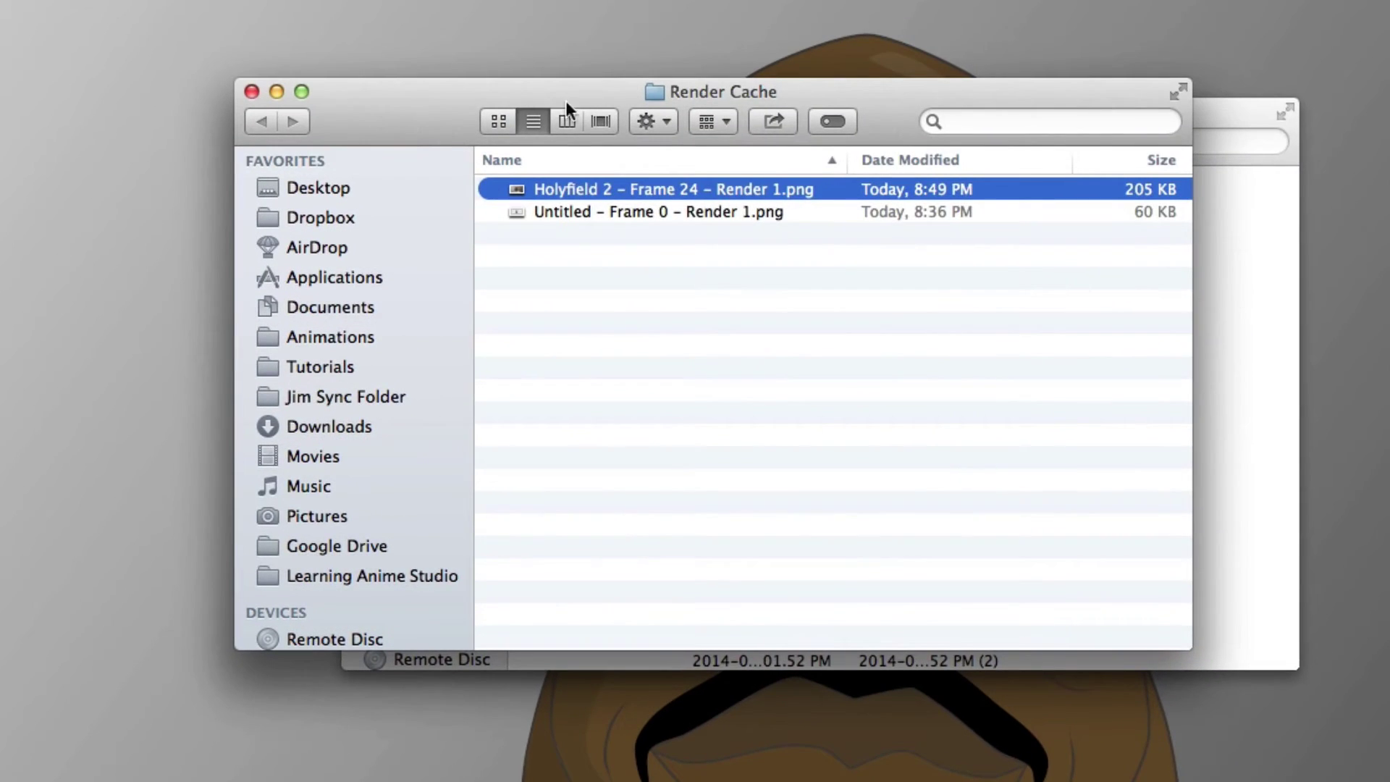
Browse from Documents through Animations, AS10 Library and Anime Studio Pro to the Render Cache folder and inspect its two cached images.
drag(566, 101, 664, 101)
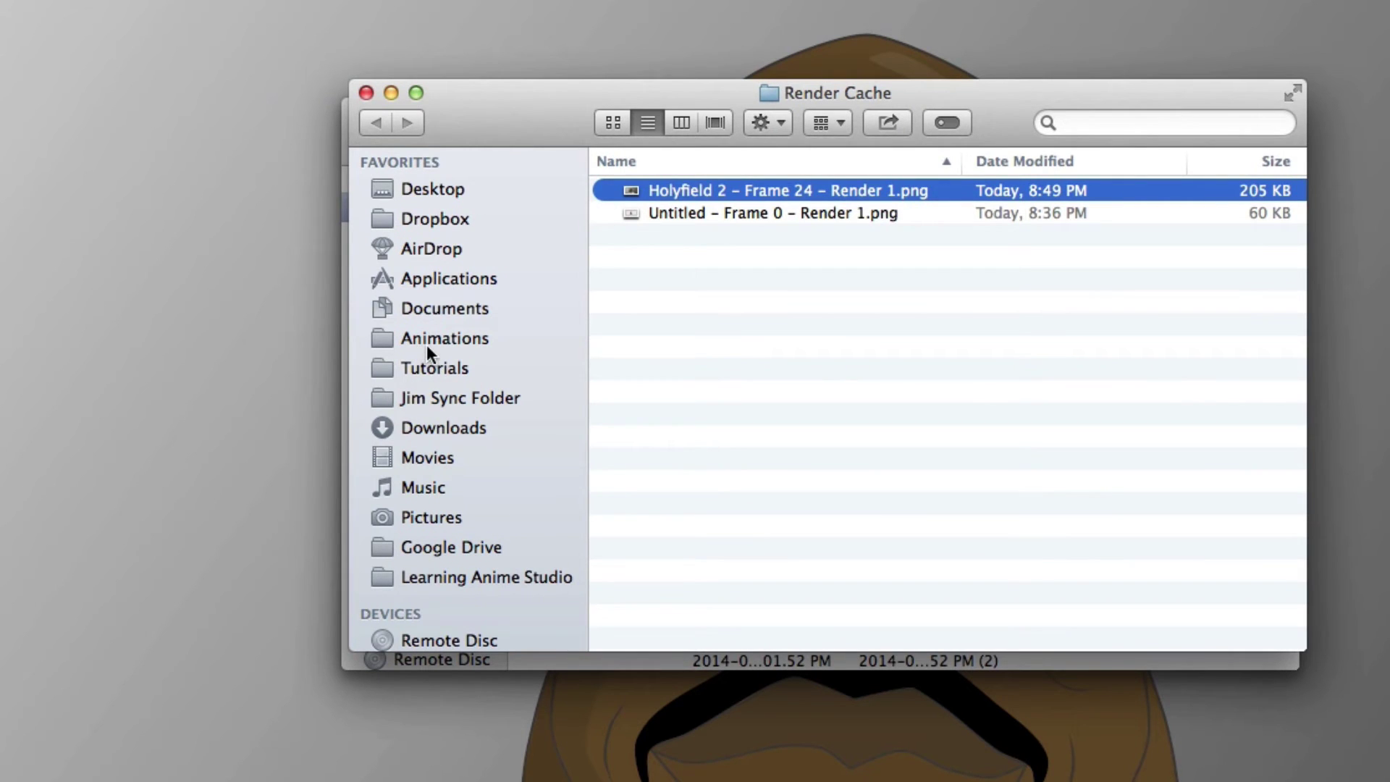
click(433, 306)
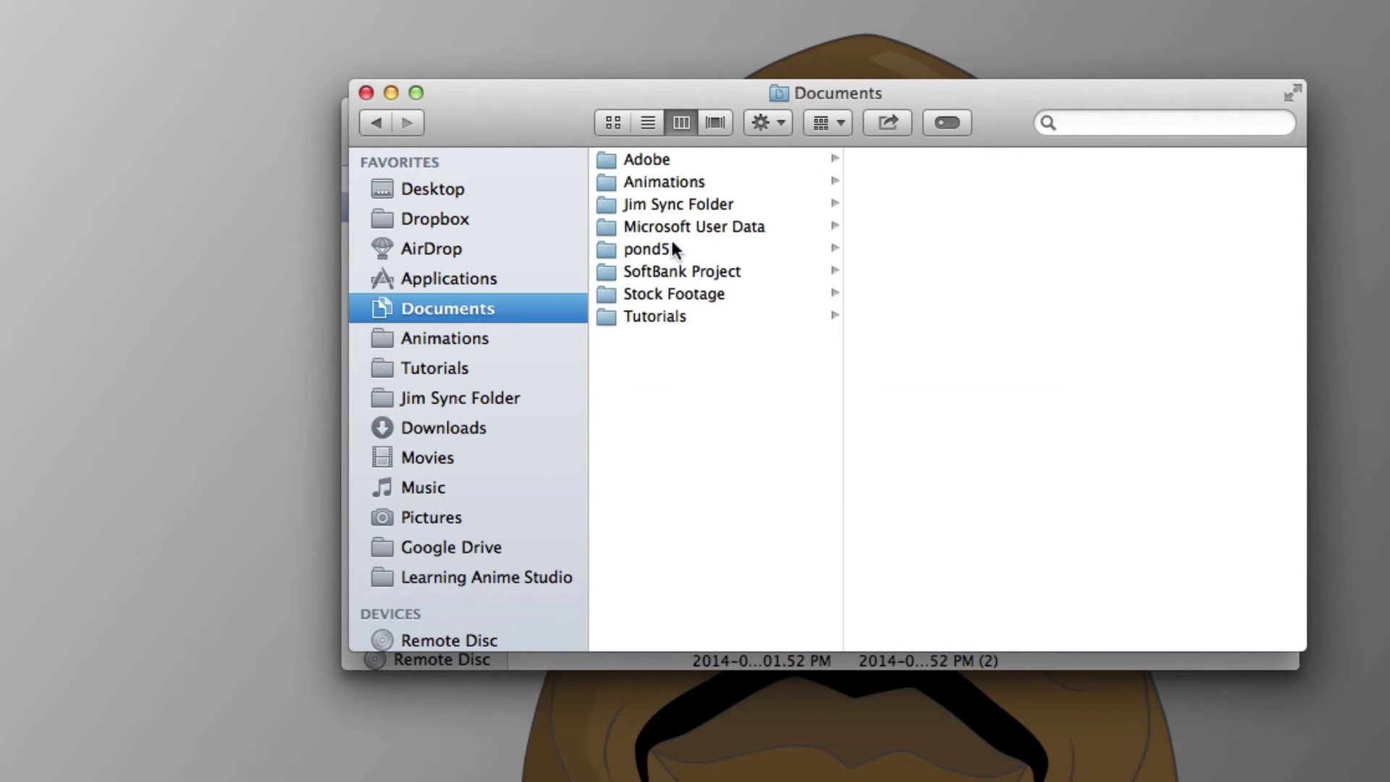
click(667, 185)
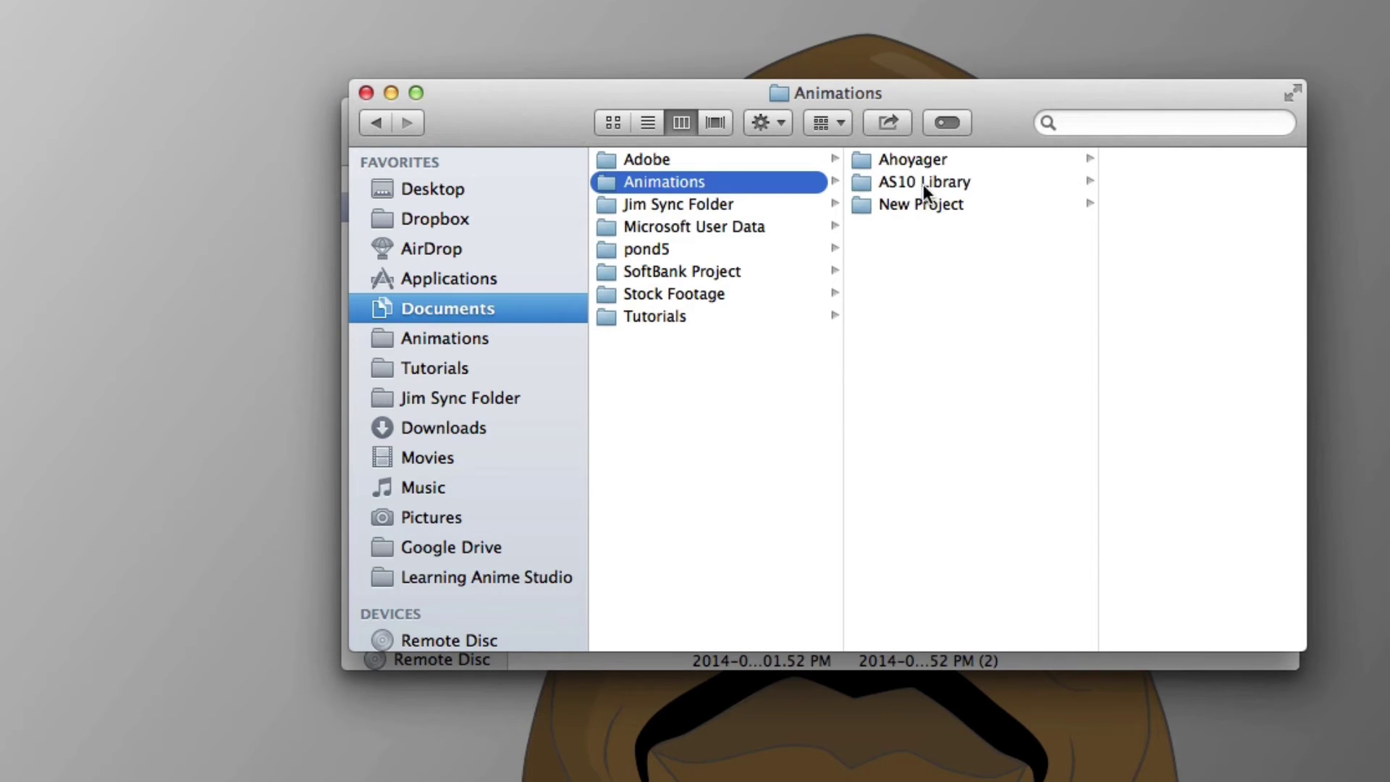
click(924, 183)
click(1101, 162)
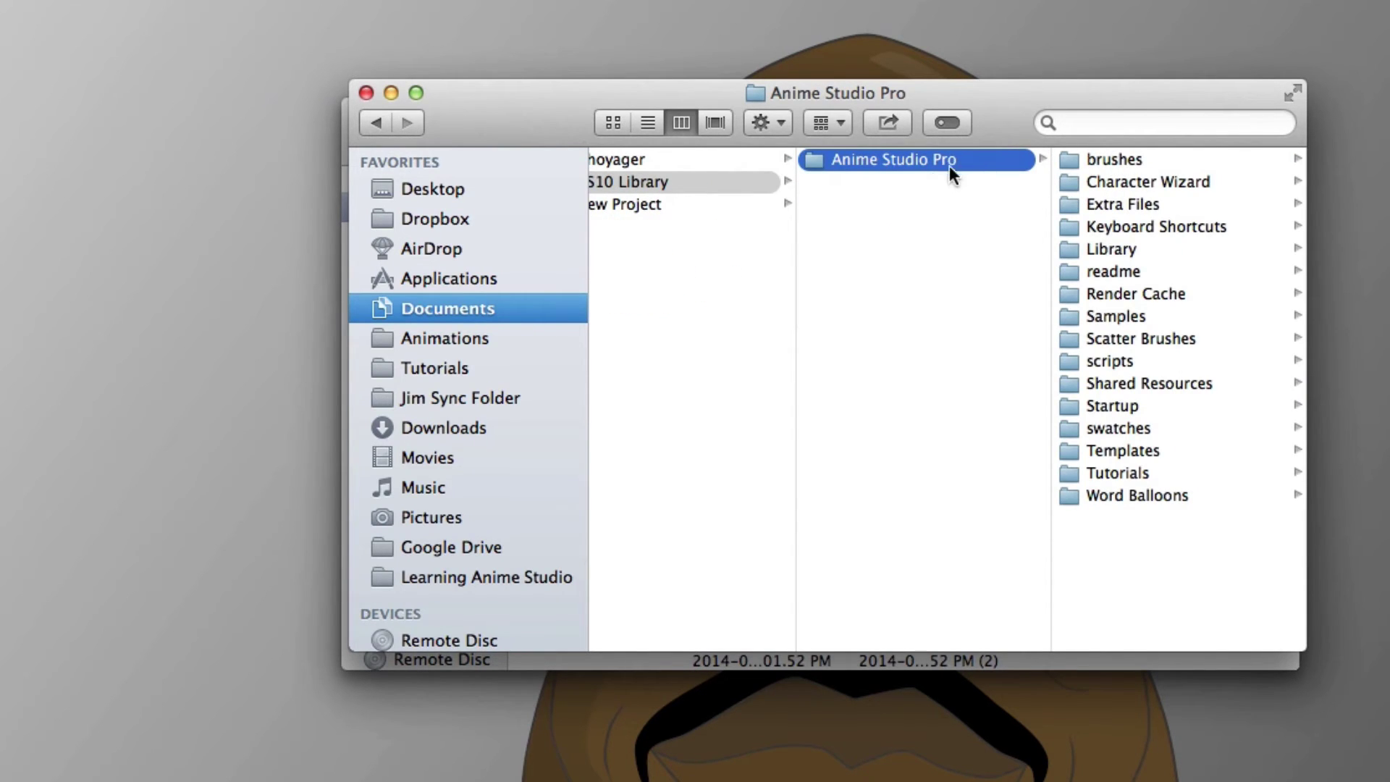
click(1130, 293)
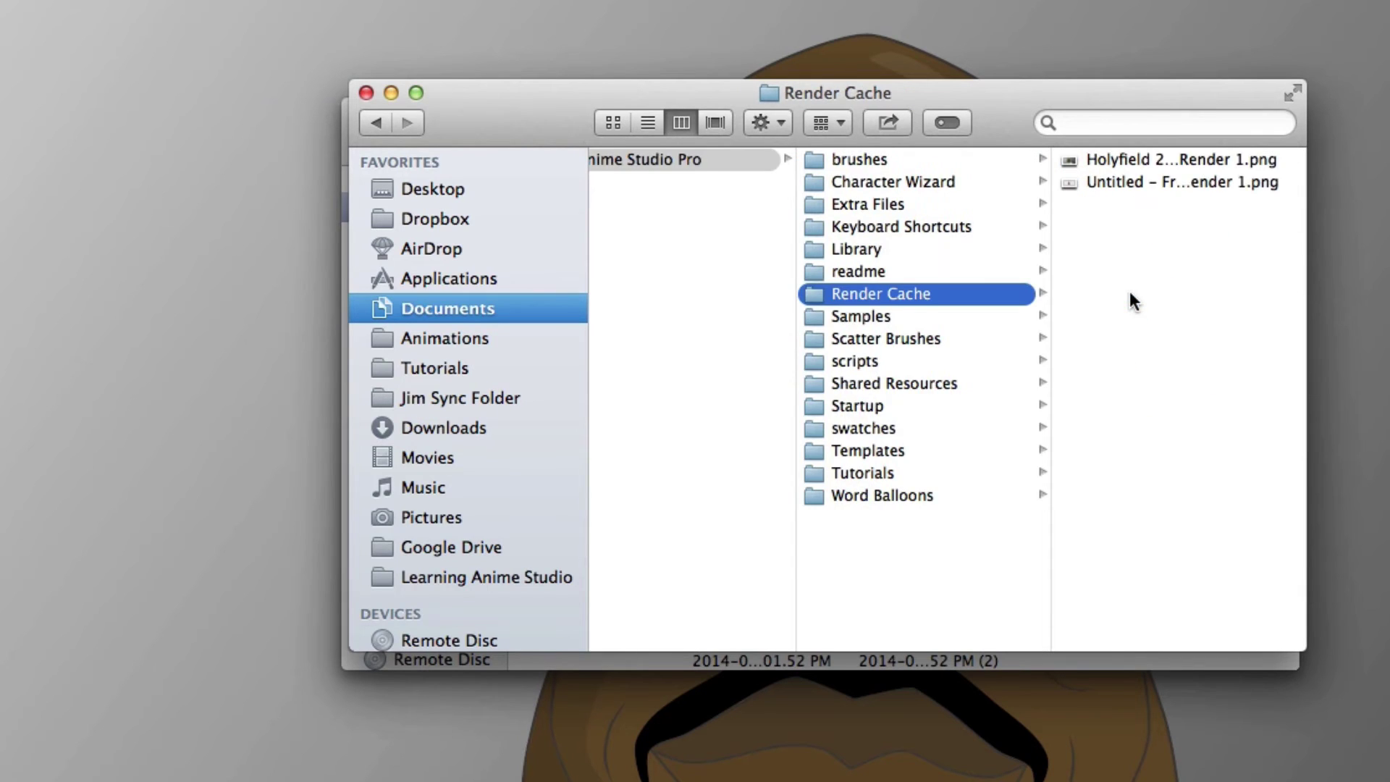
click(1150, 160)
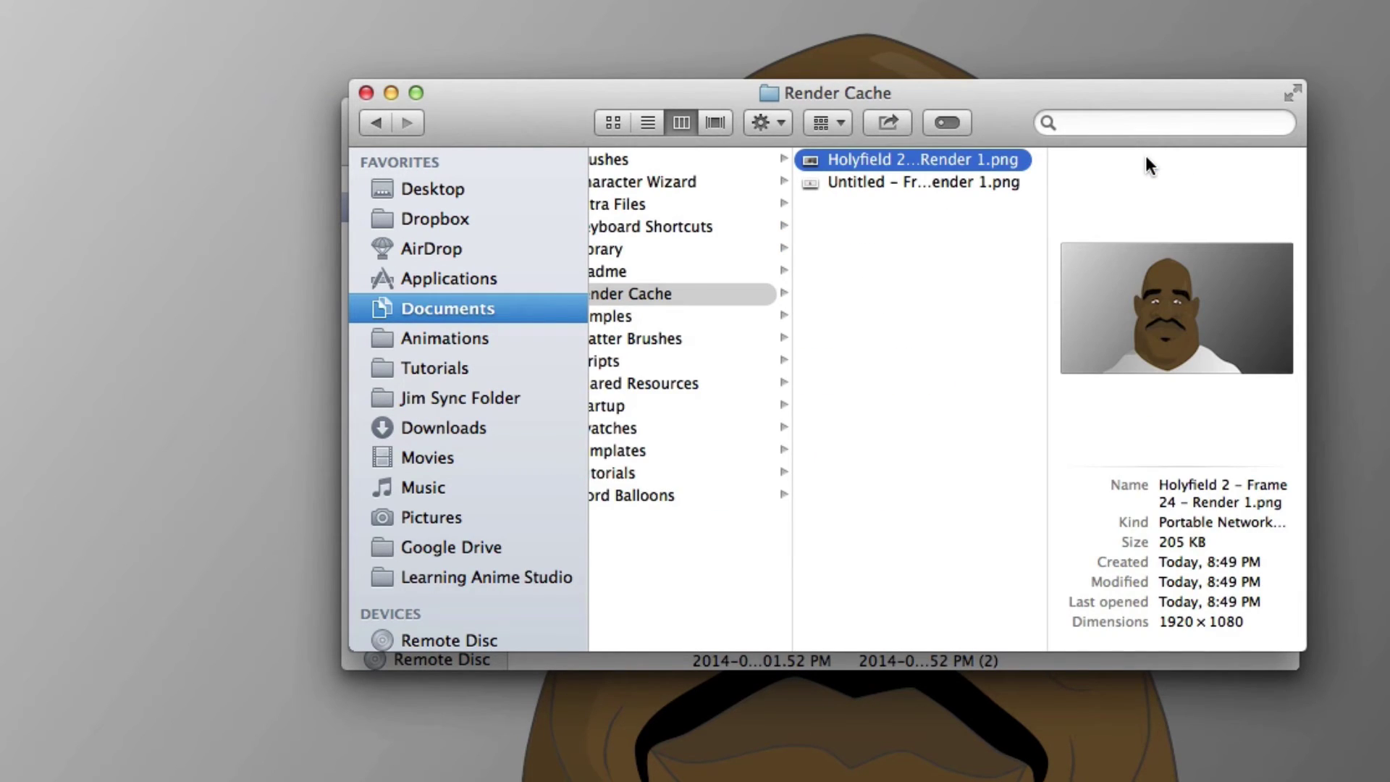
click(989, 186)
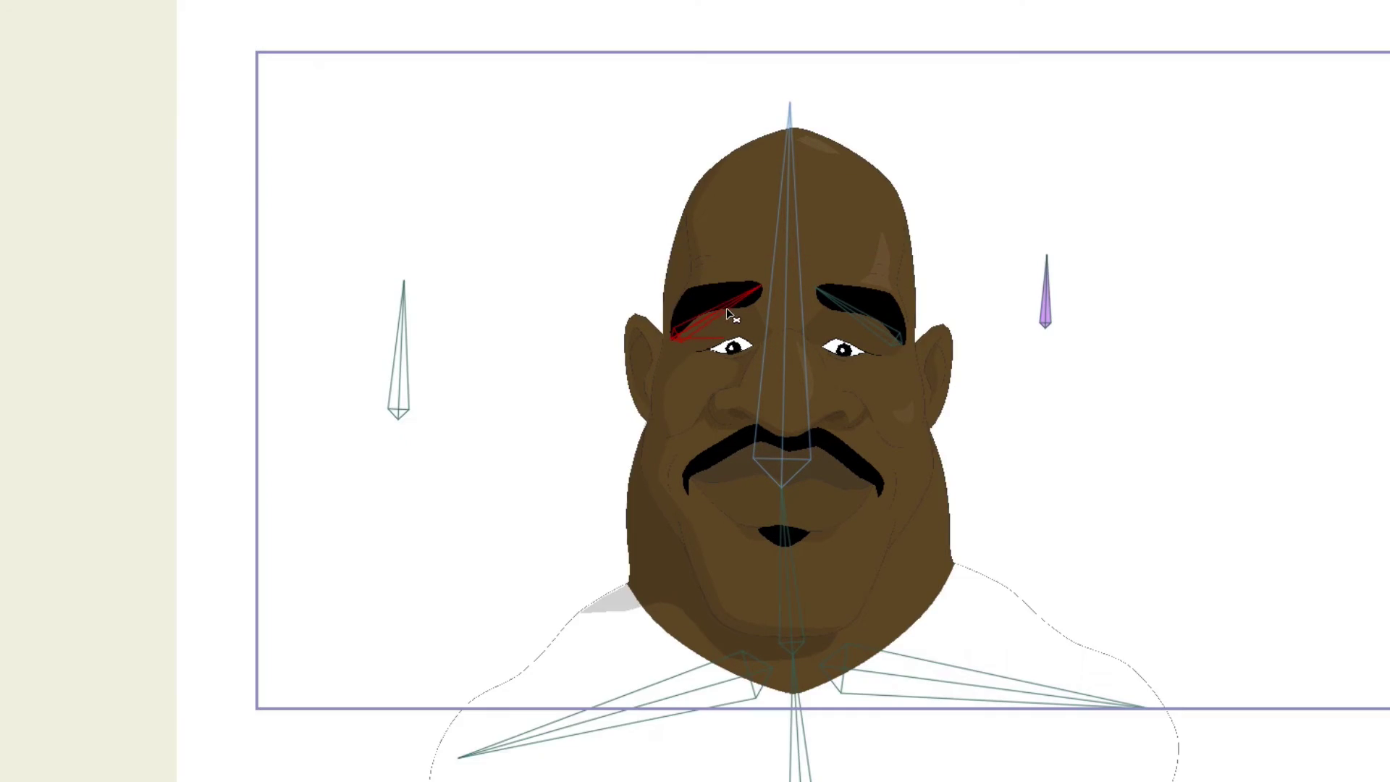
Lower the inner ends of both eyebrows with their bones, render the frame again and show it in the Render Cache folder.
drag(728, 307, 731, 345)
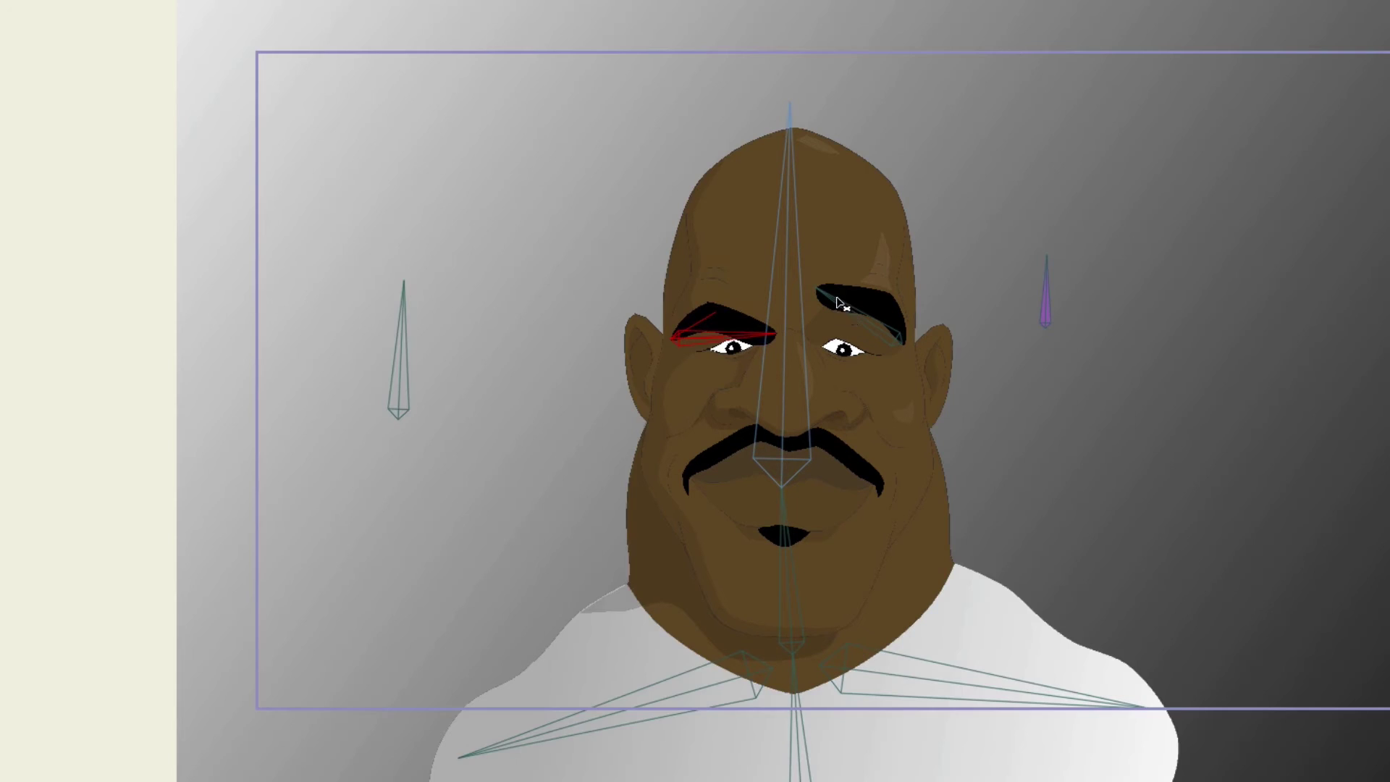
drag(840, 298, 754, 306)
click(791, 303)
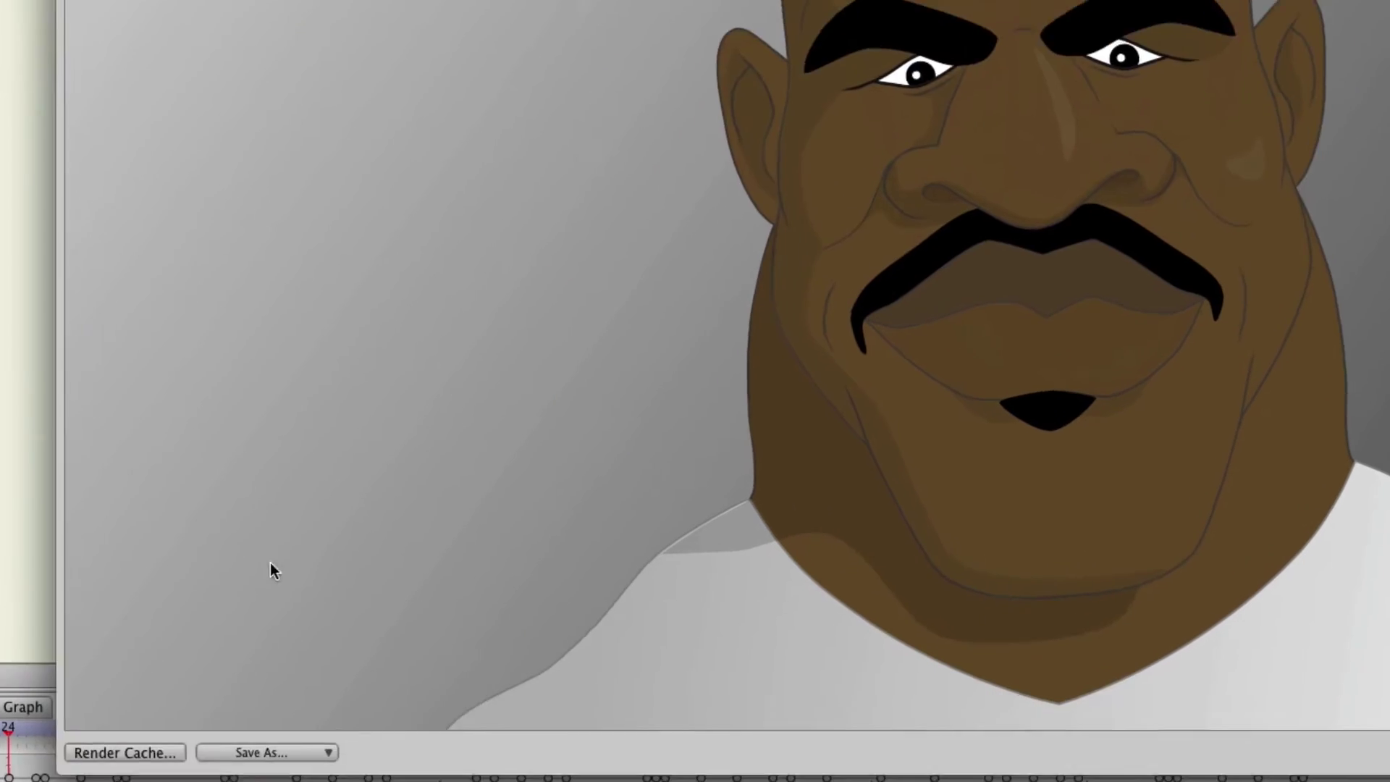
click(146, 751)
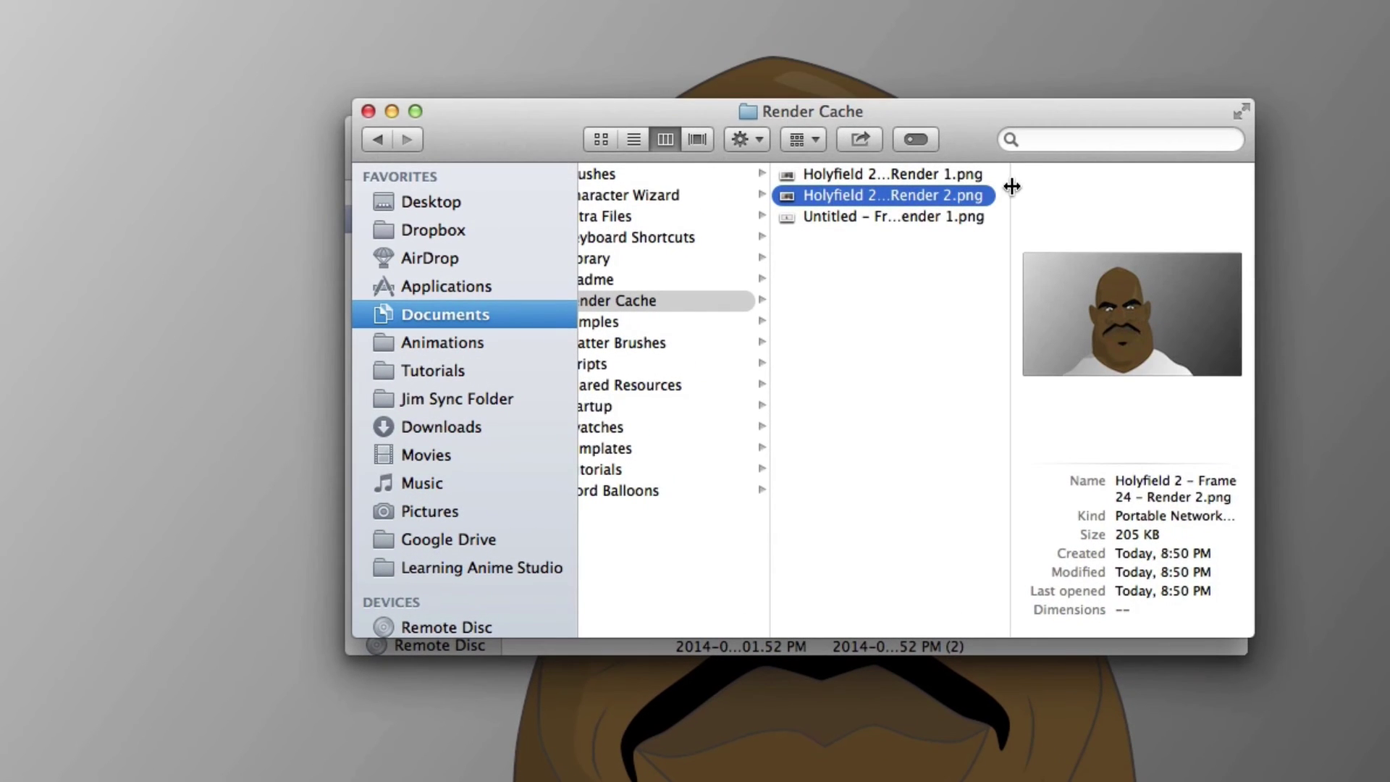
Widen the file name column and compare the cached Frame 24 images Render 1 and Render 2, viewing them at full size.
drag(1011, 187, 1127, 181)
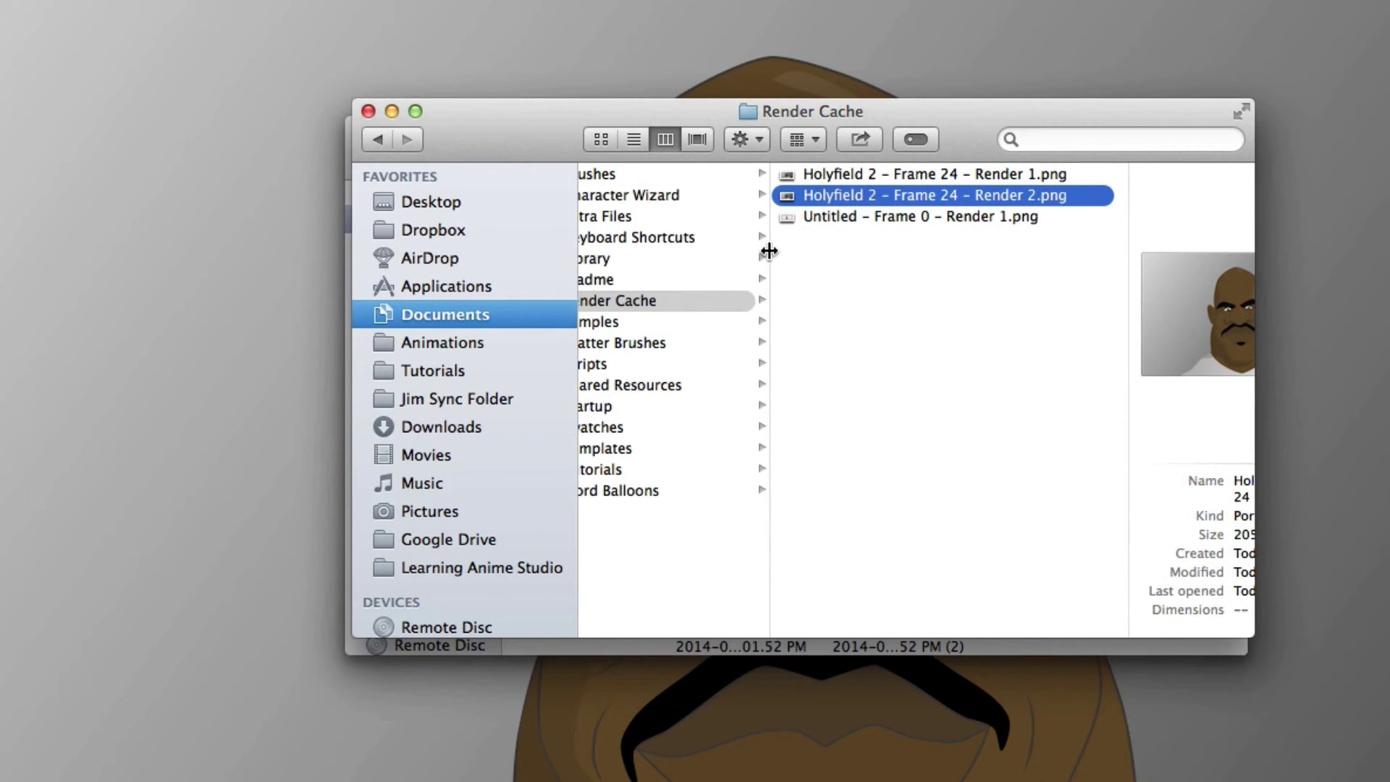
drag(770, 251, 720, 257)
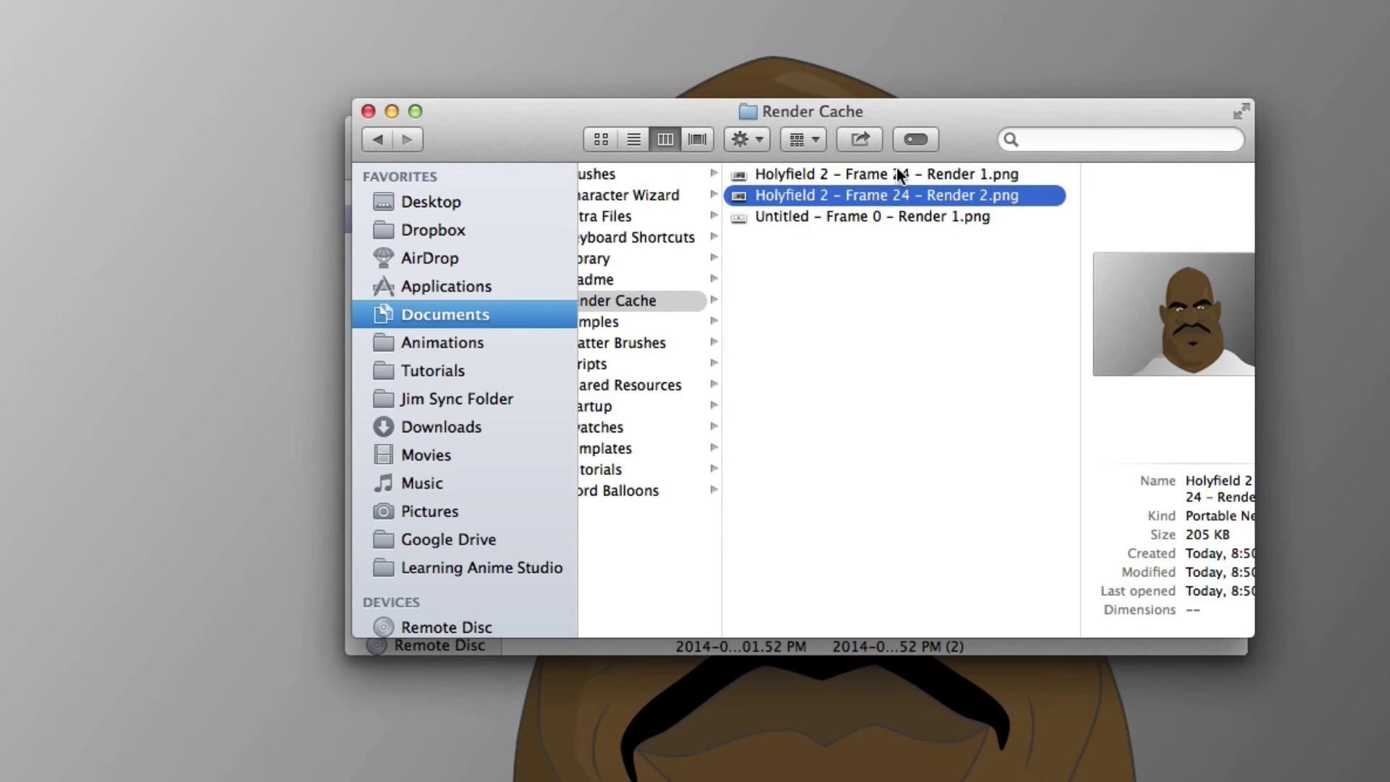
click(920, 175)
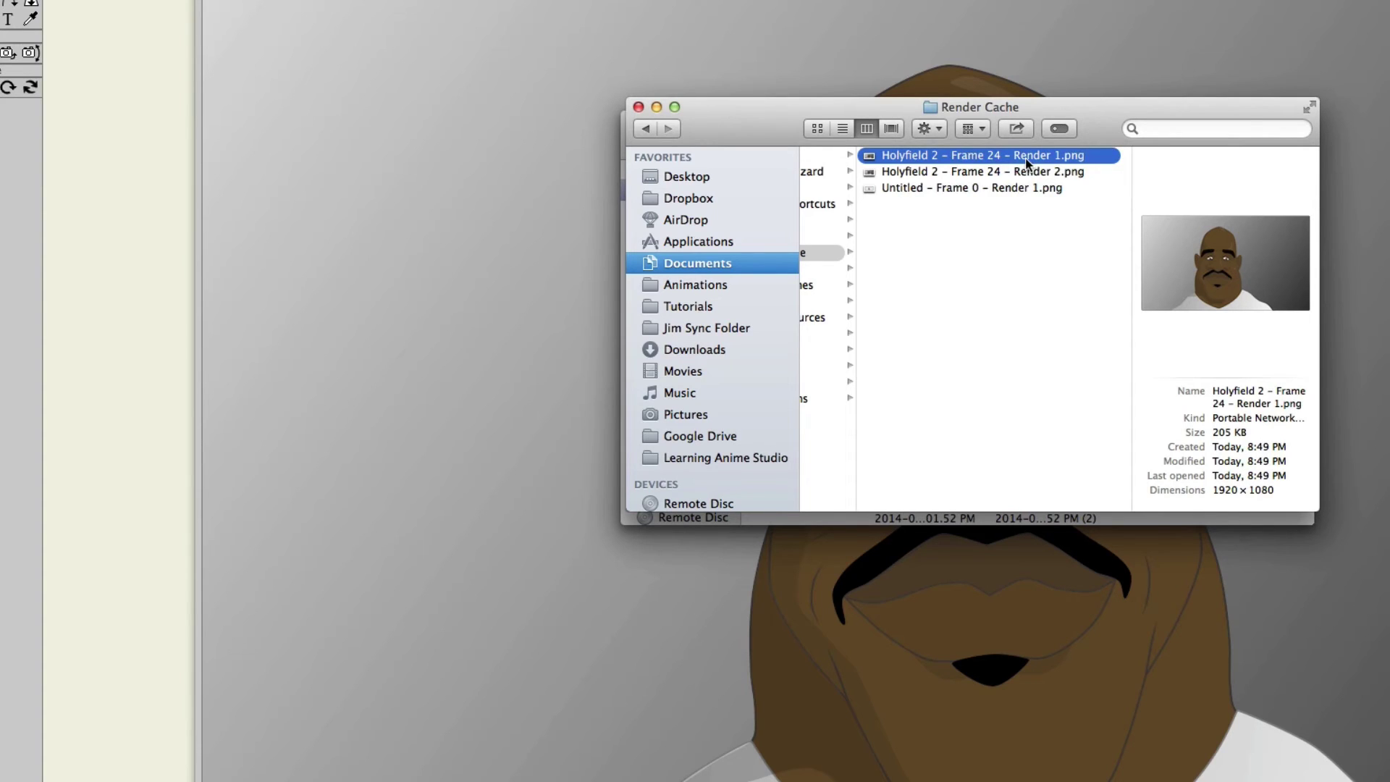
click(1020, 174)
click(1018, 159)
click(1023, 165)
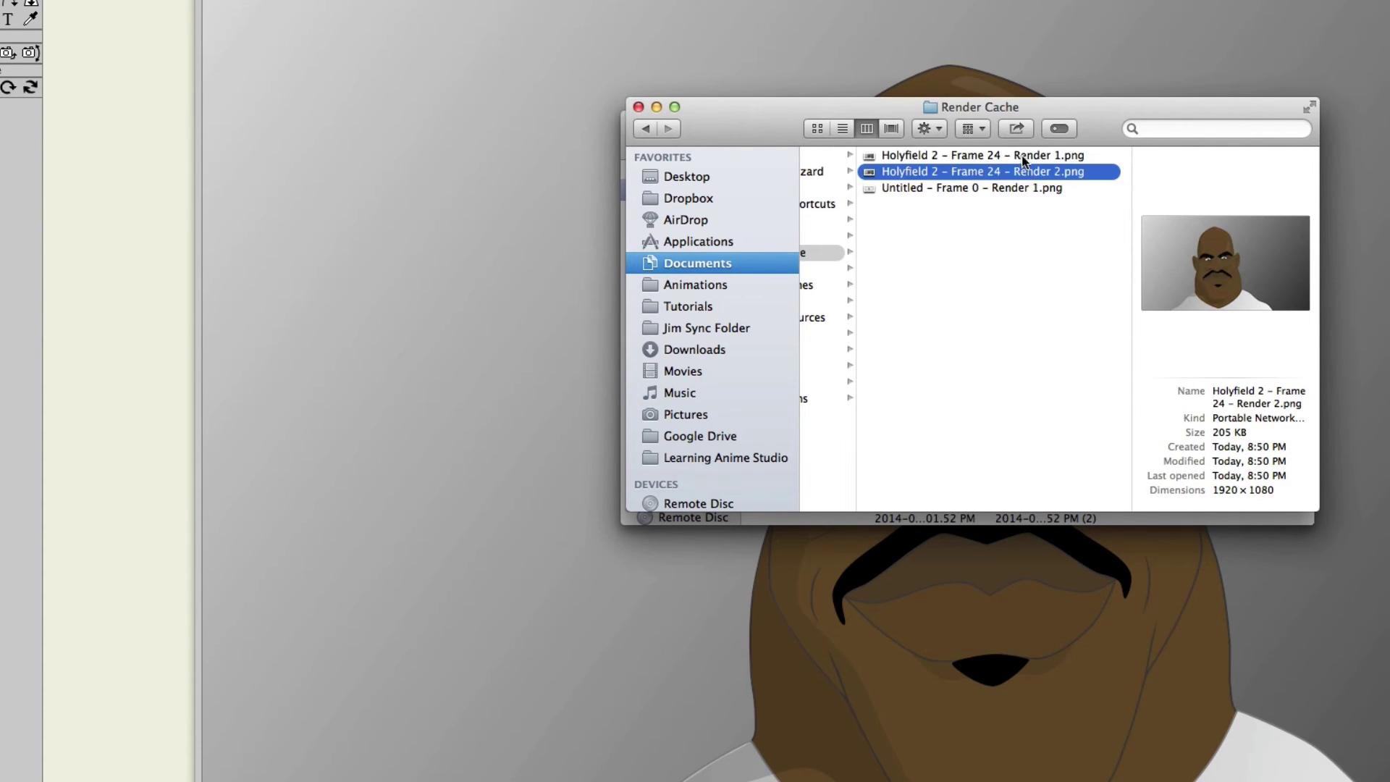
click(1022, 157)
key(alt+space)
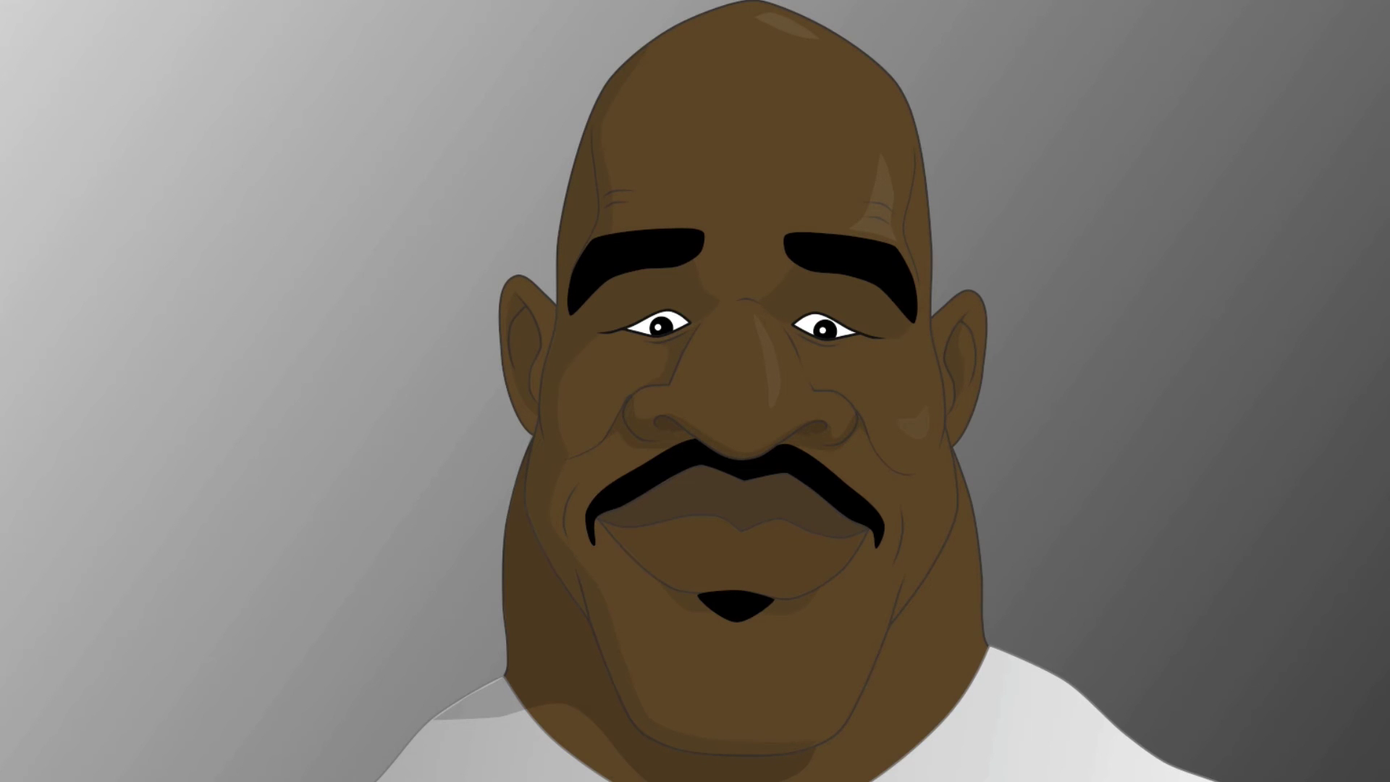
key(space)
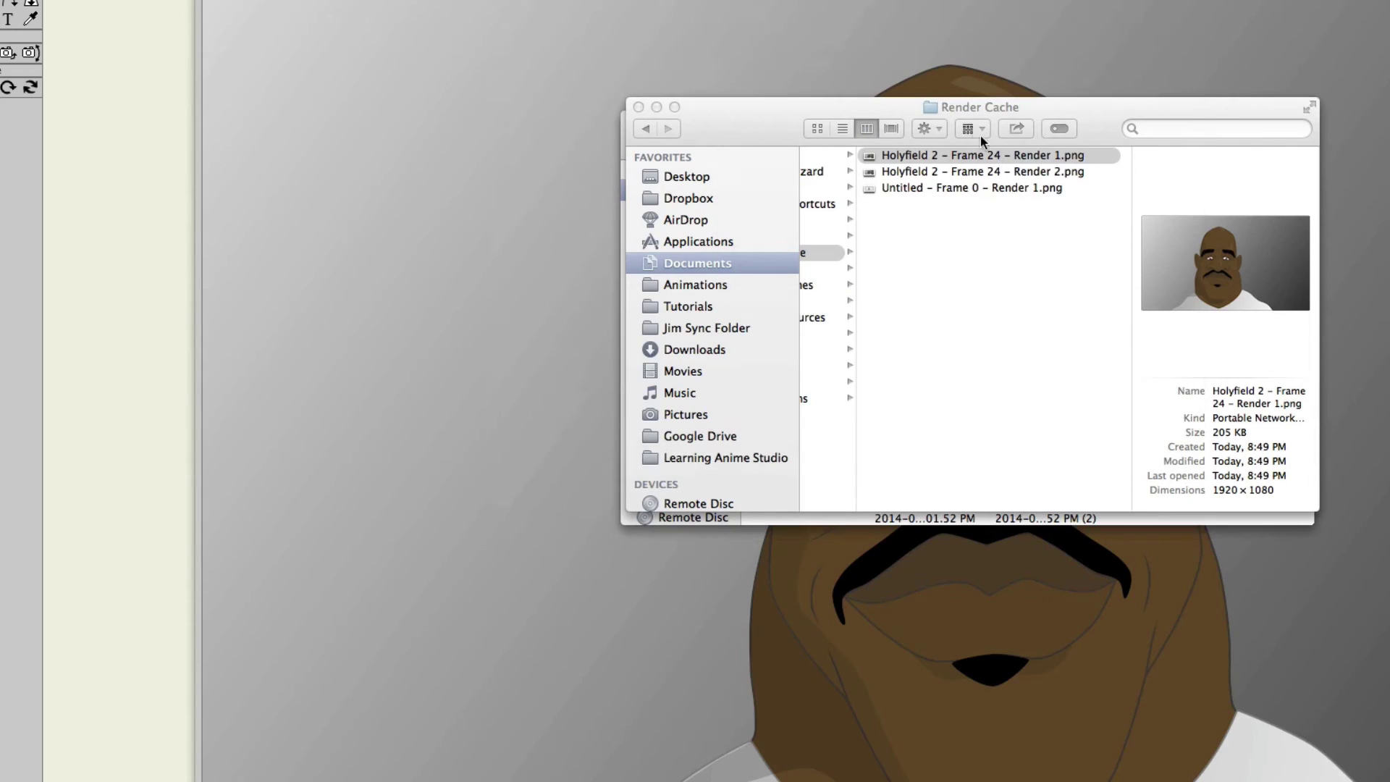
double_click(968, 171)
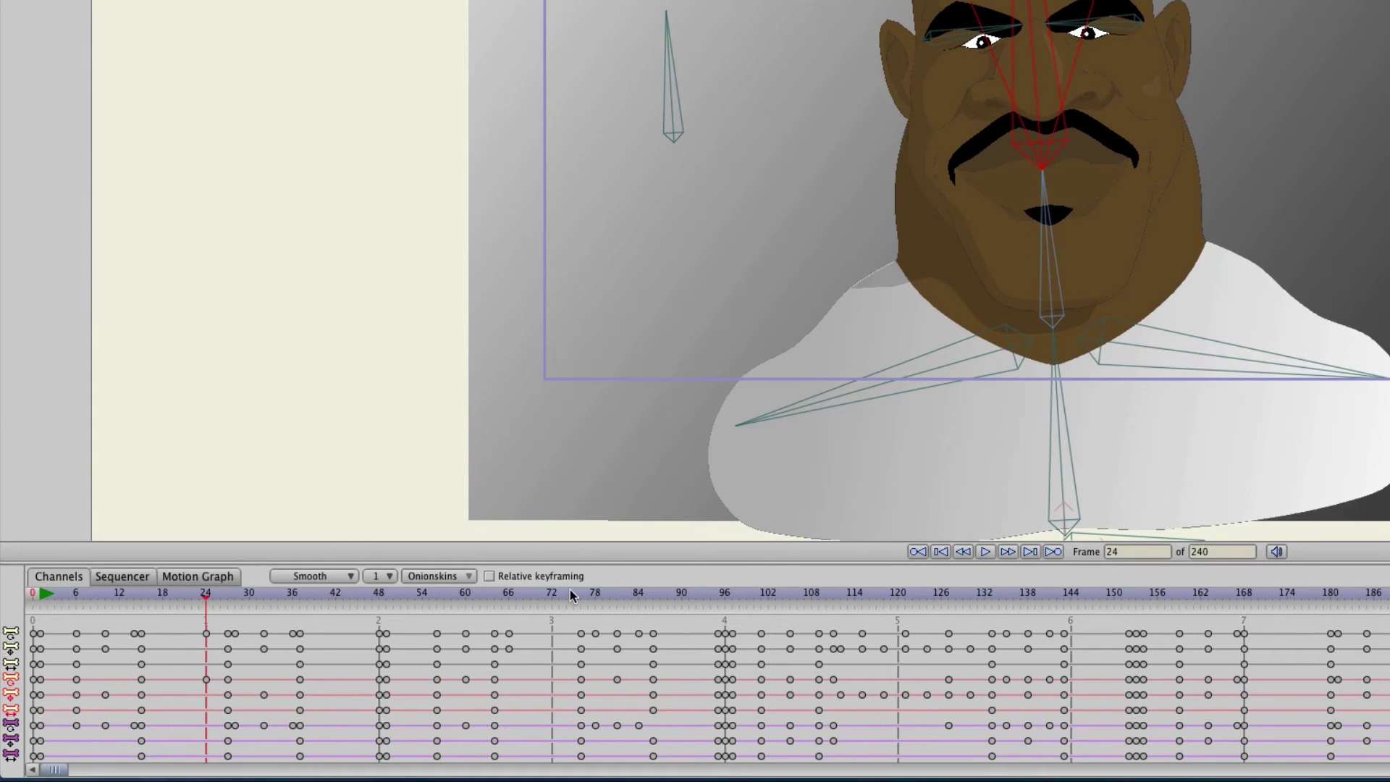
Go to frame 77, render a preview of it and open the Render Cache folder.
click(588, 593)
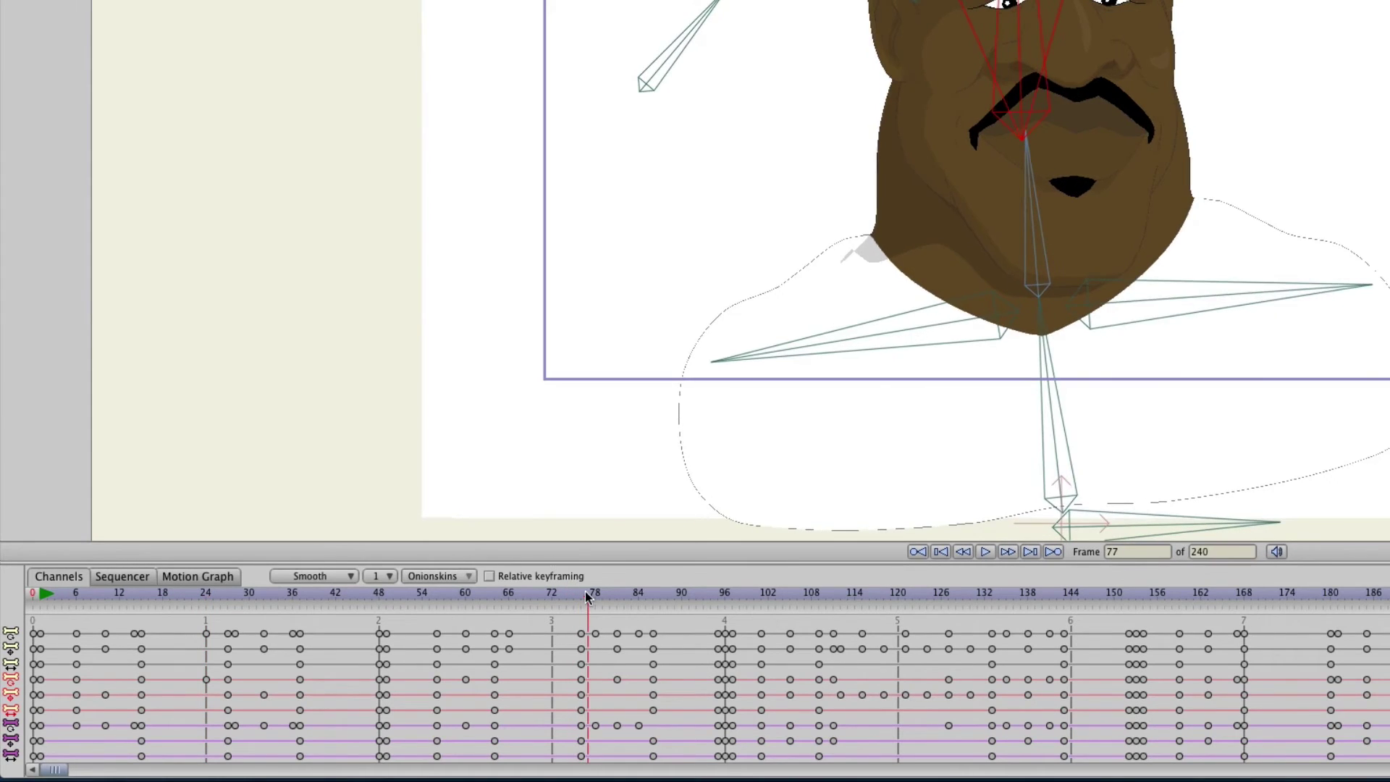
key(super+r)
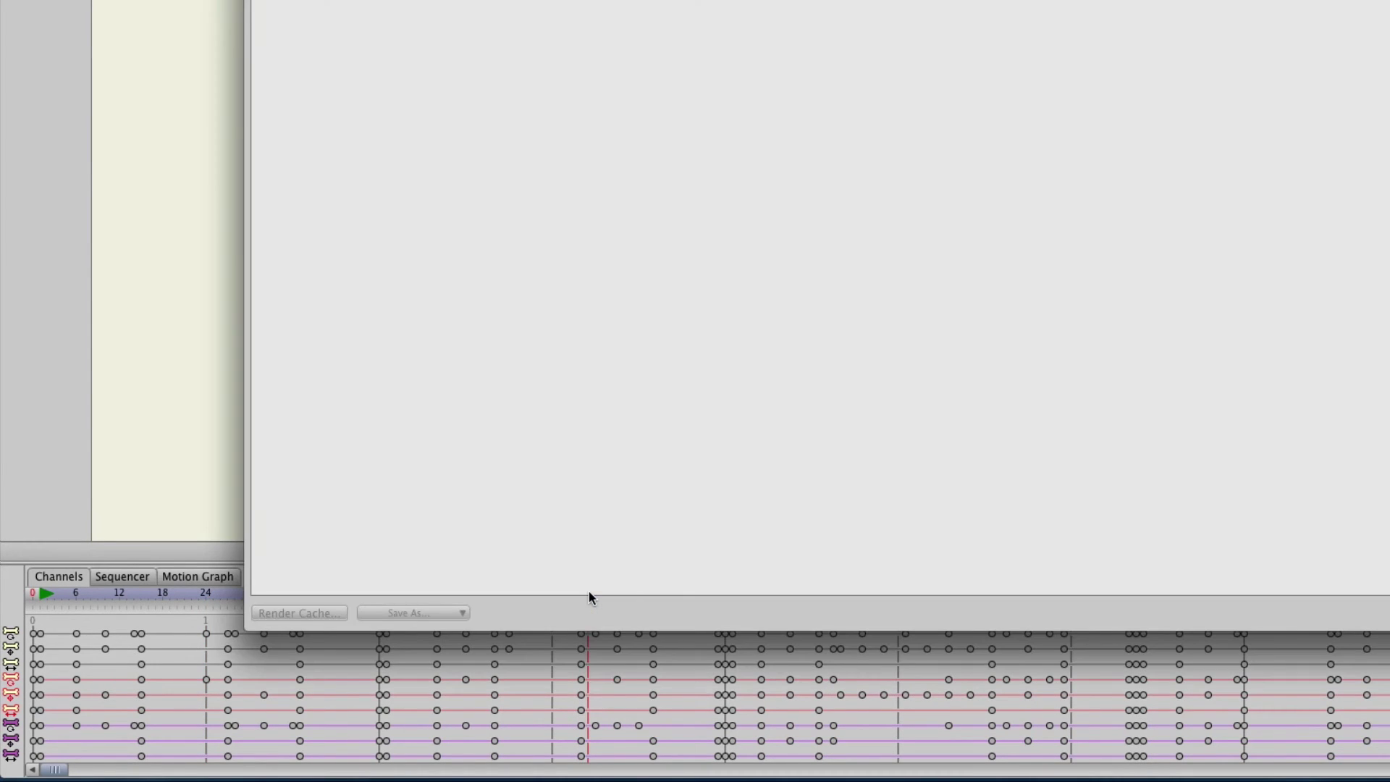
click(319, 615)
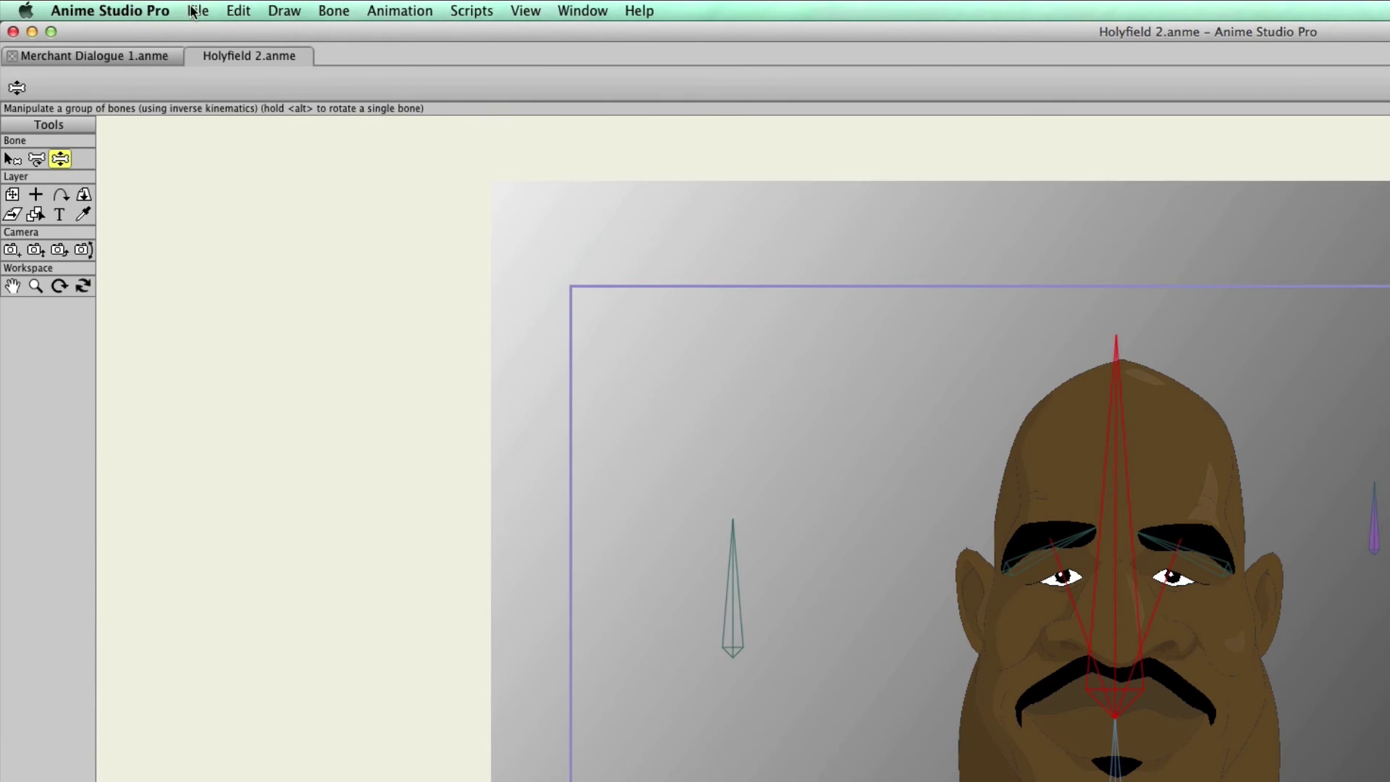
Generate an animation preview of Holyfield 2, stopping it partway, and play the resulting movie before closing it.
click(194, 12)
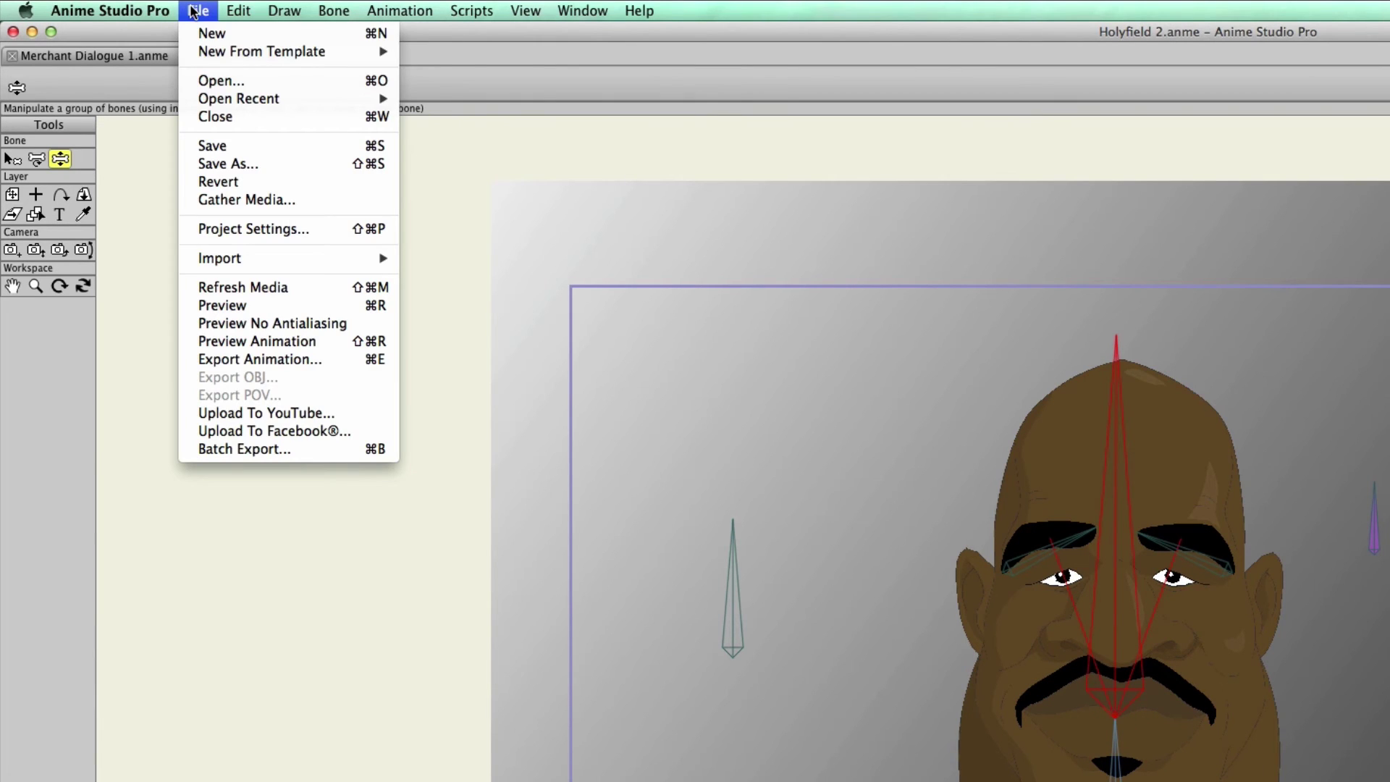
click(255, 343)
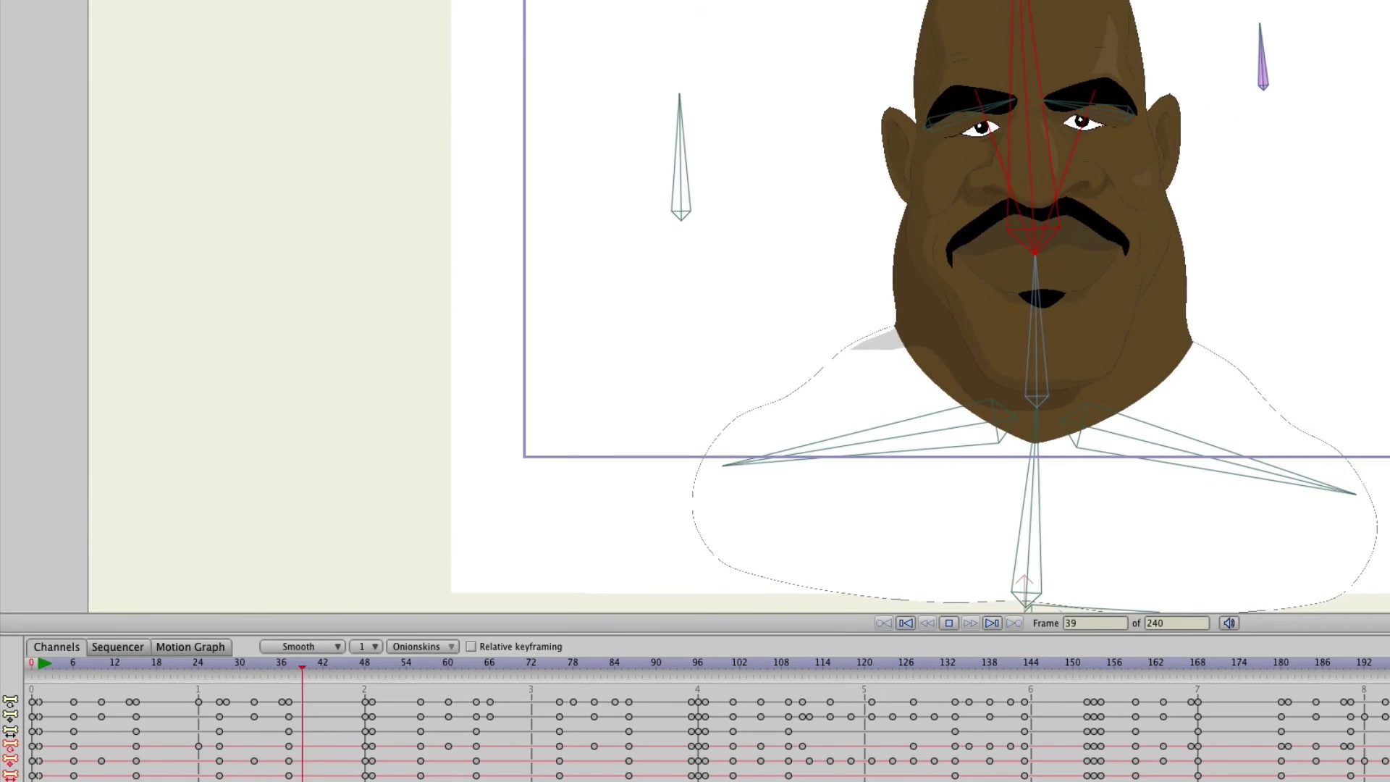
click(949, 624)
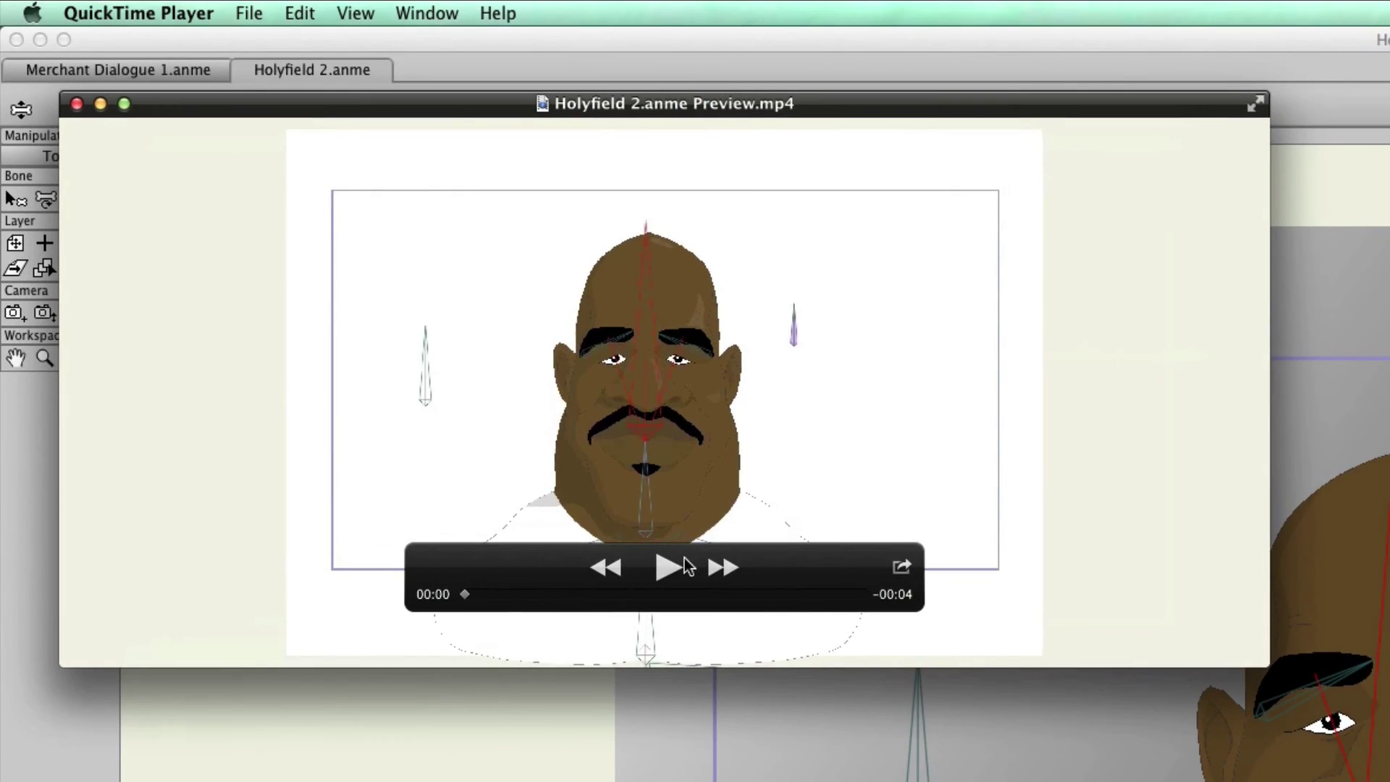
click(674, 569)
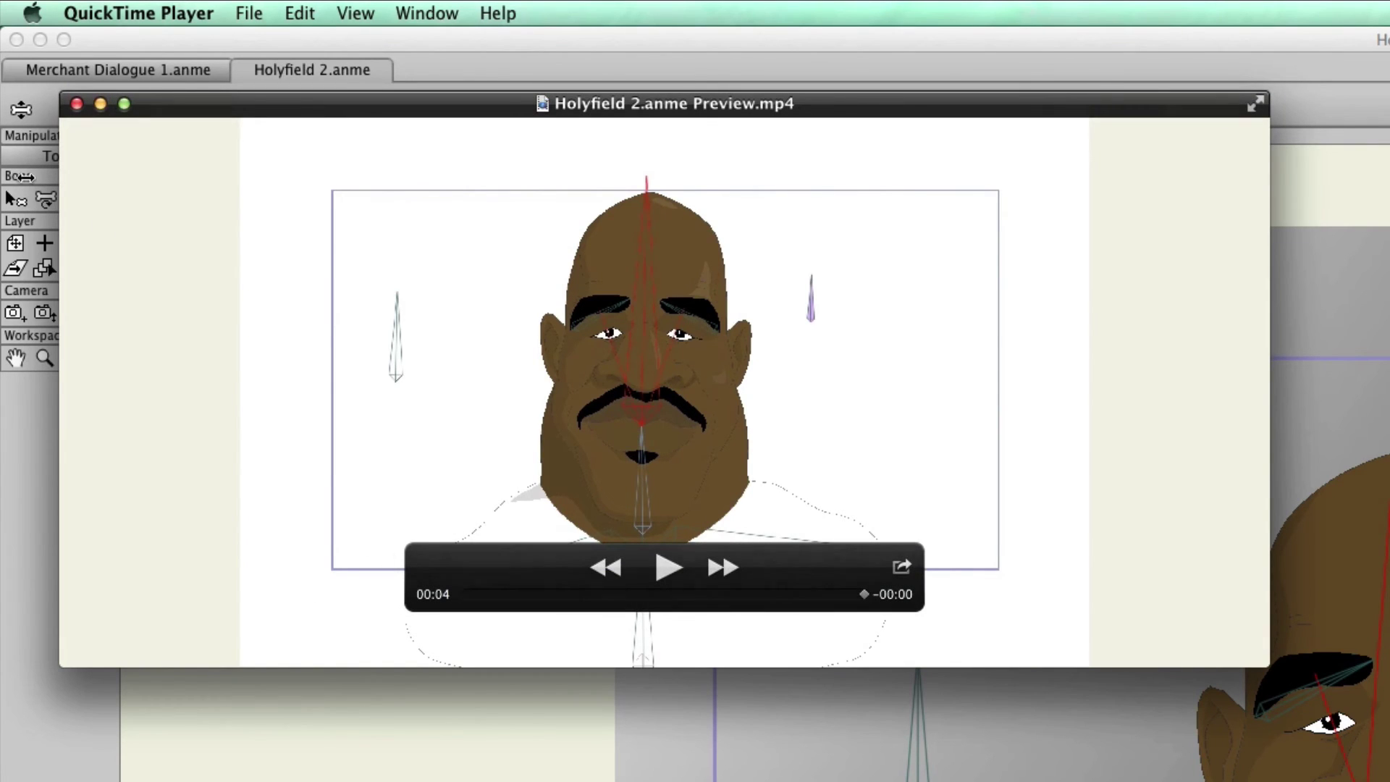
click(75, 104)
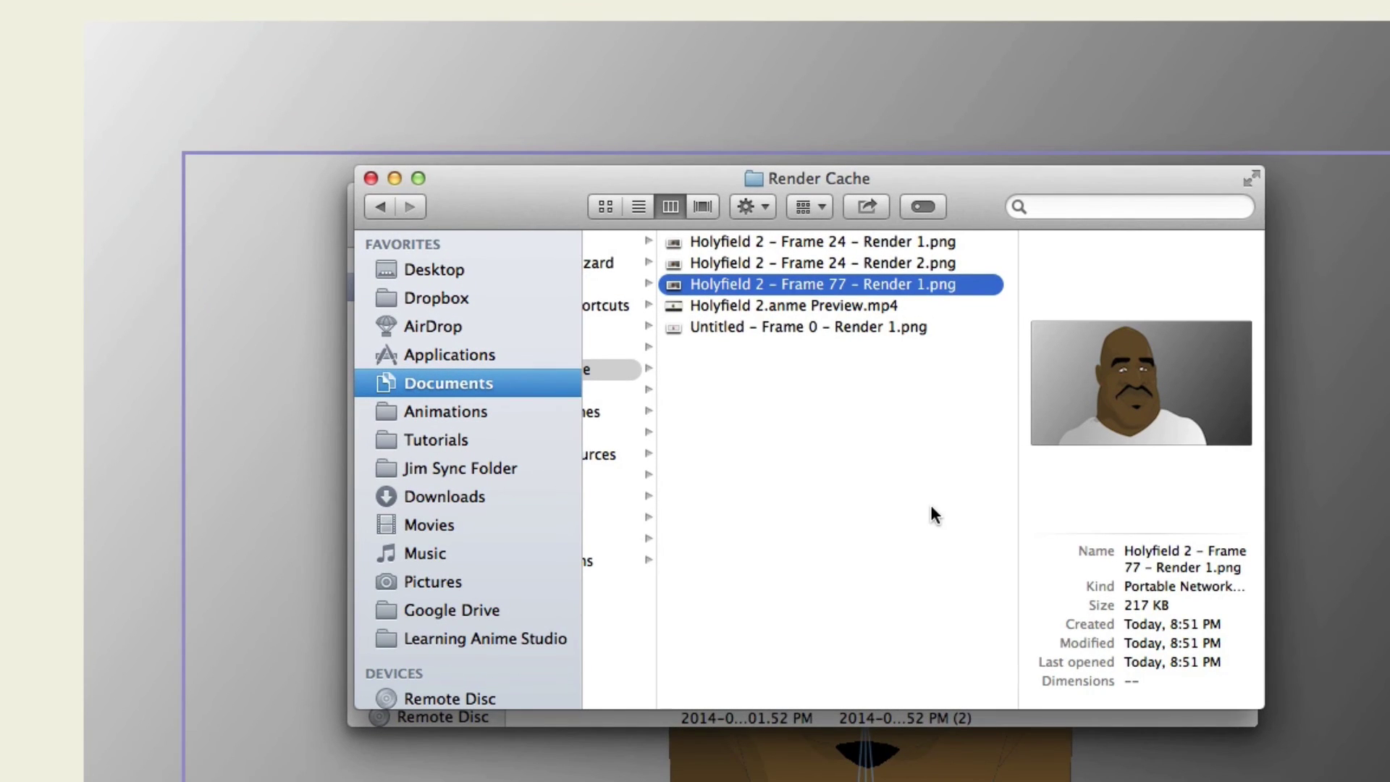
Open Holyfield 2.anme Preview.mp4 from the Render Cache folder, play part of it, and close the movie and the folder.
click(837, 309)
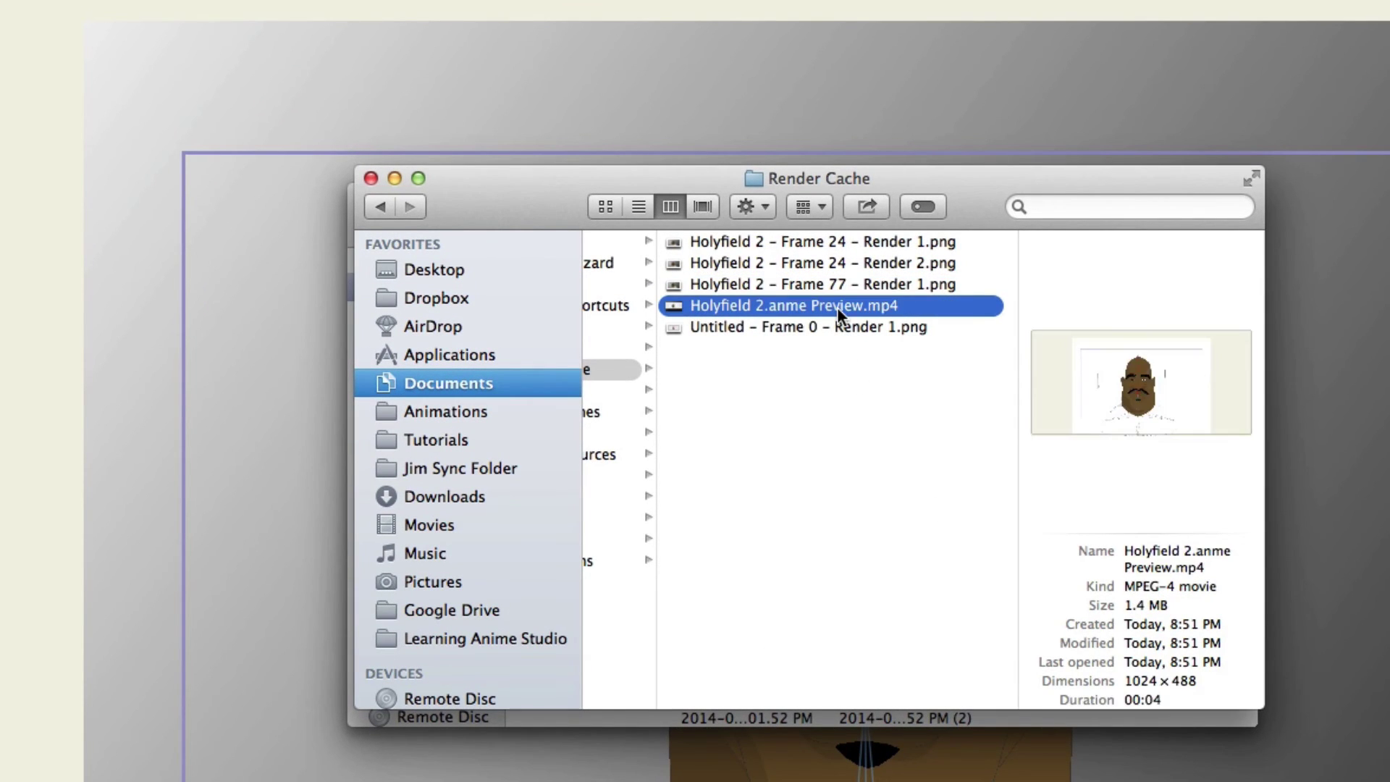
double_click(837, 309)
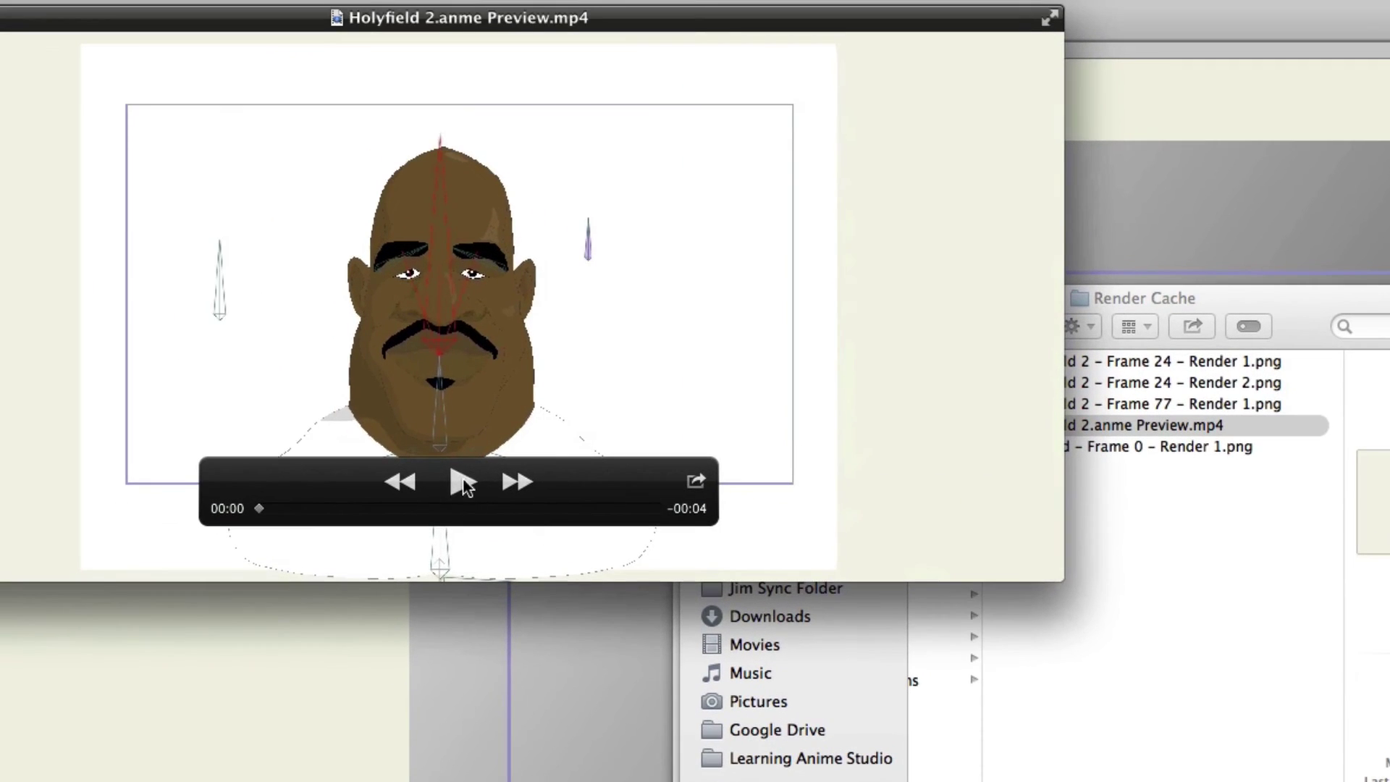
click(464, 487)
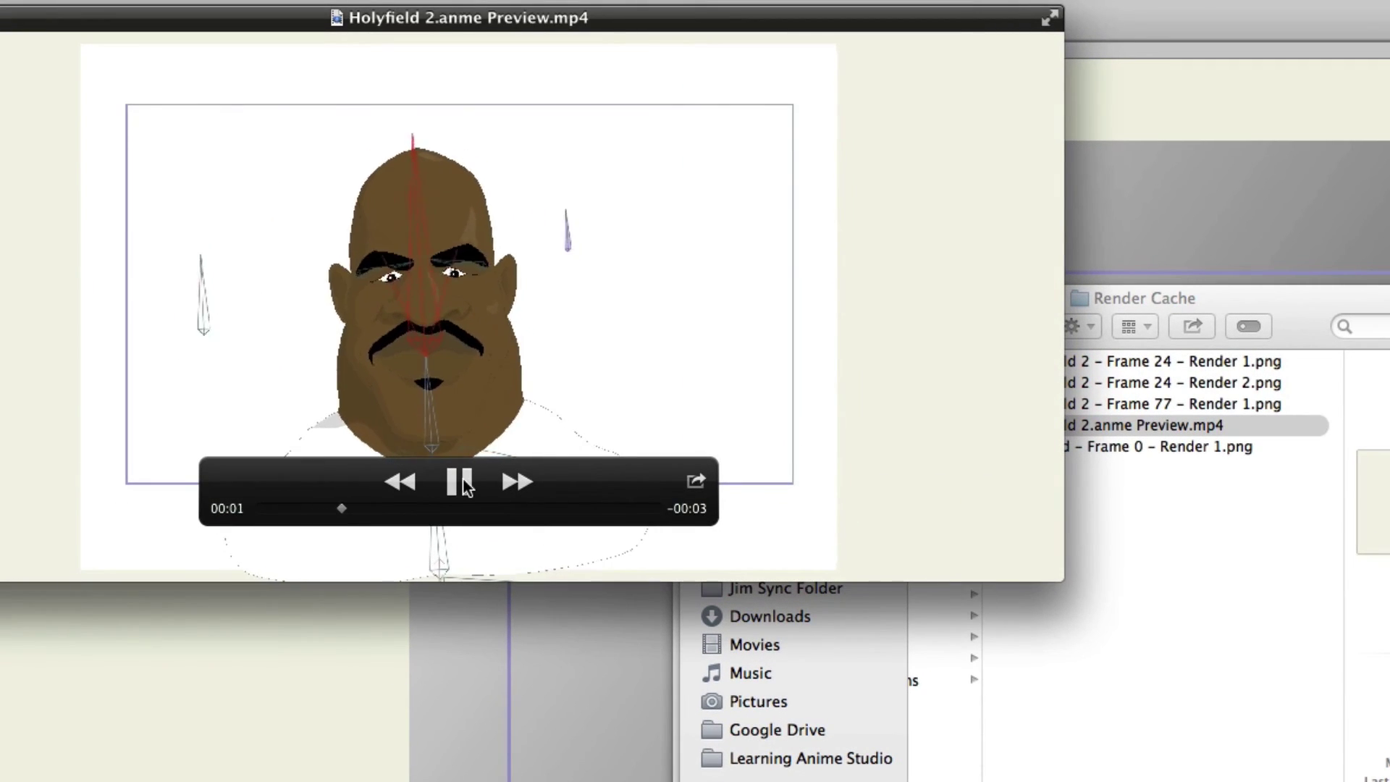
click(463, 483)
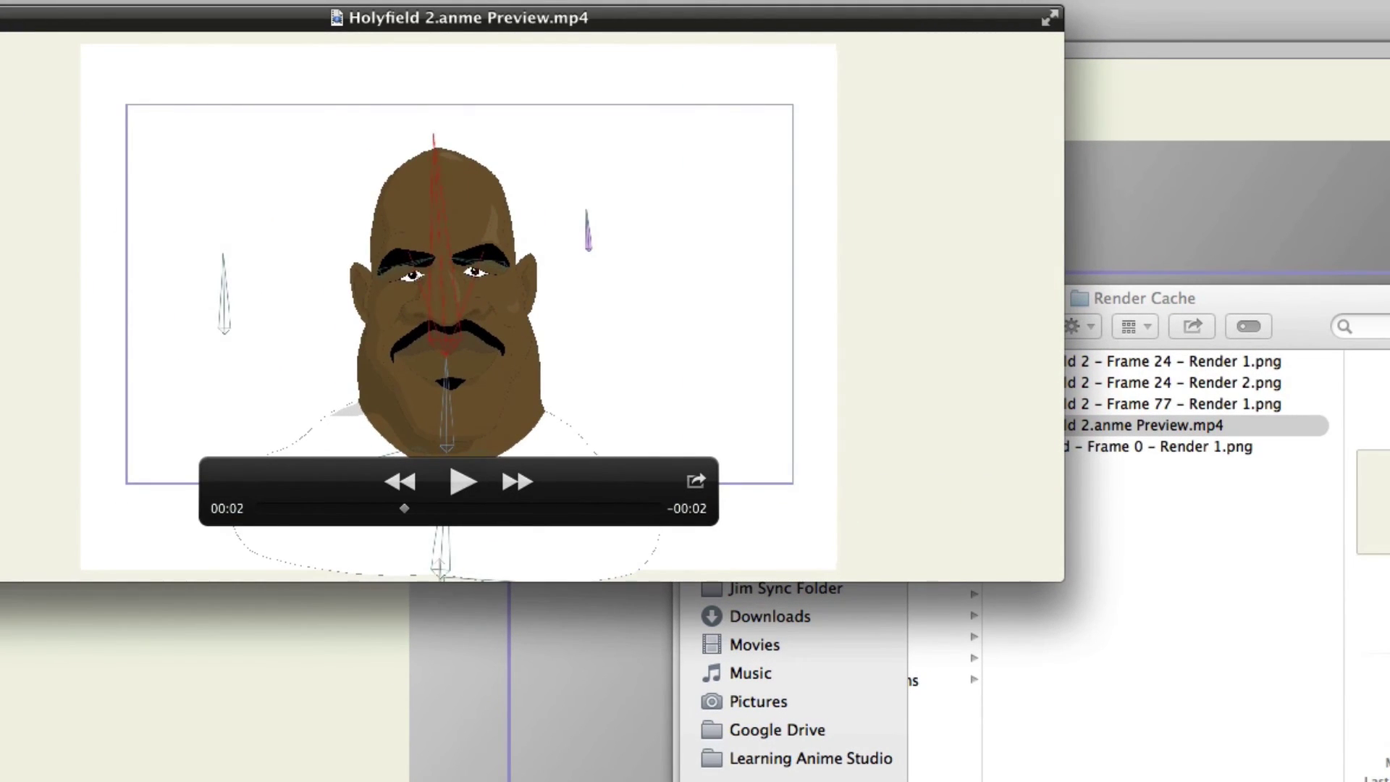
key(super+w)
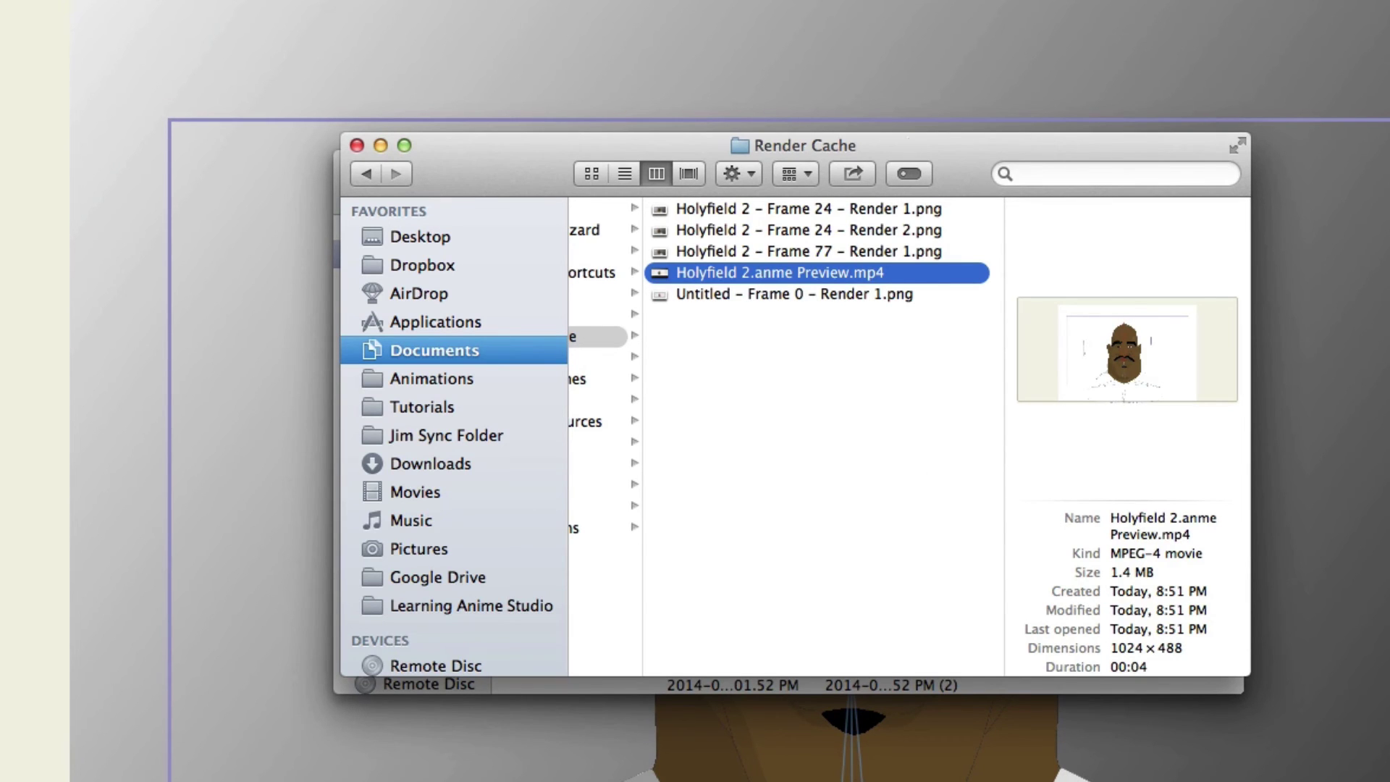
key(super+w)
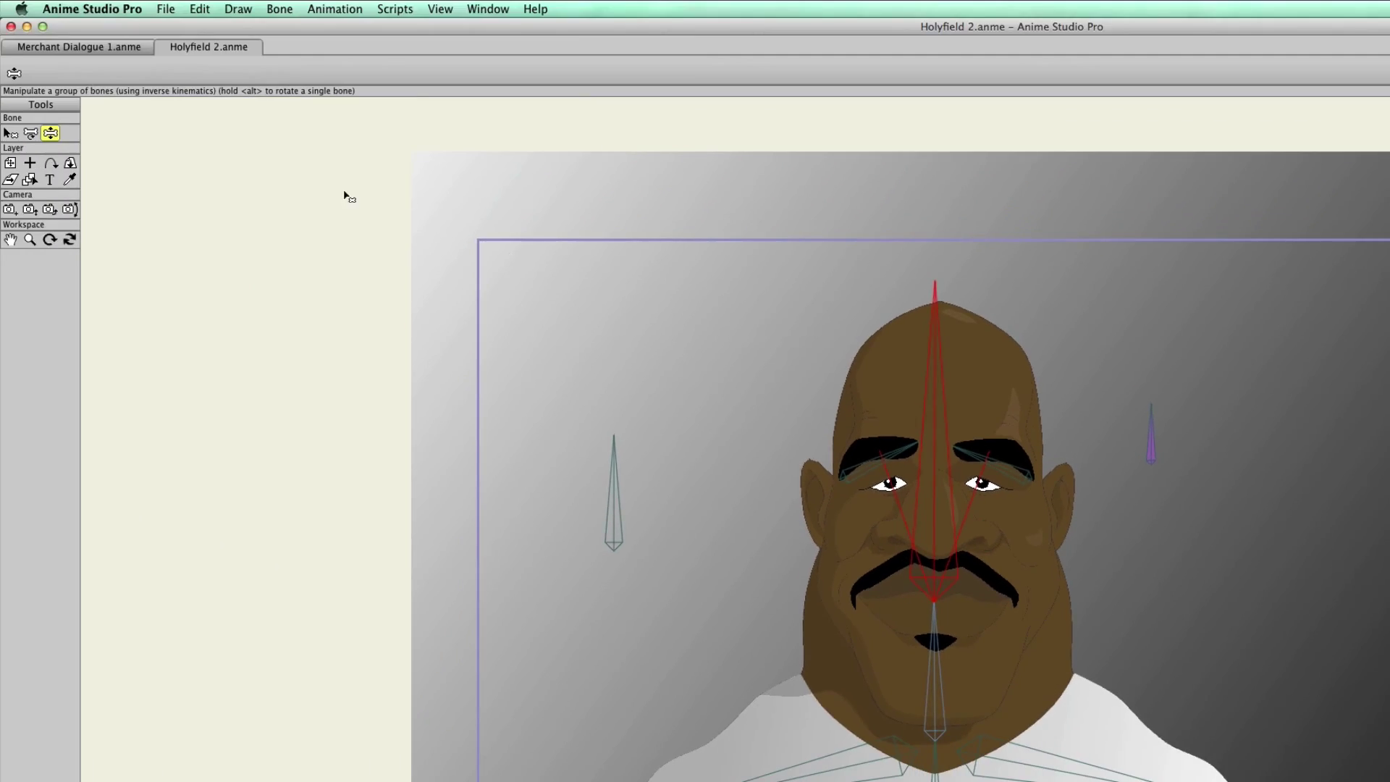
Generate the Holyfield 2 animation preview again and open the cached Preview.mp4 from the Render Cache folder before closing it.
click(172, 10)
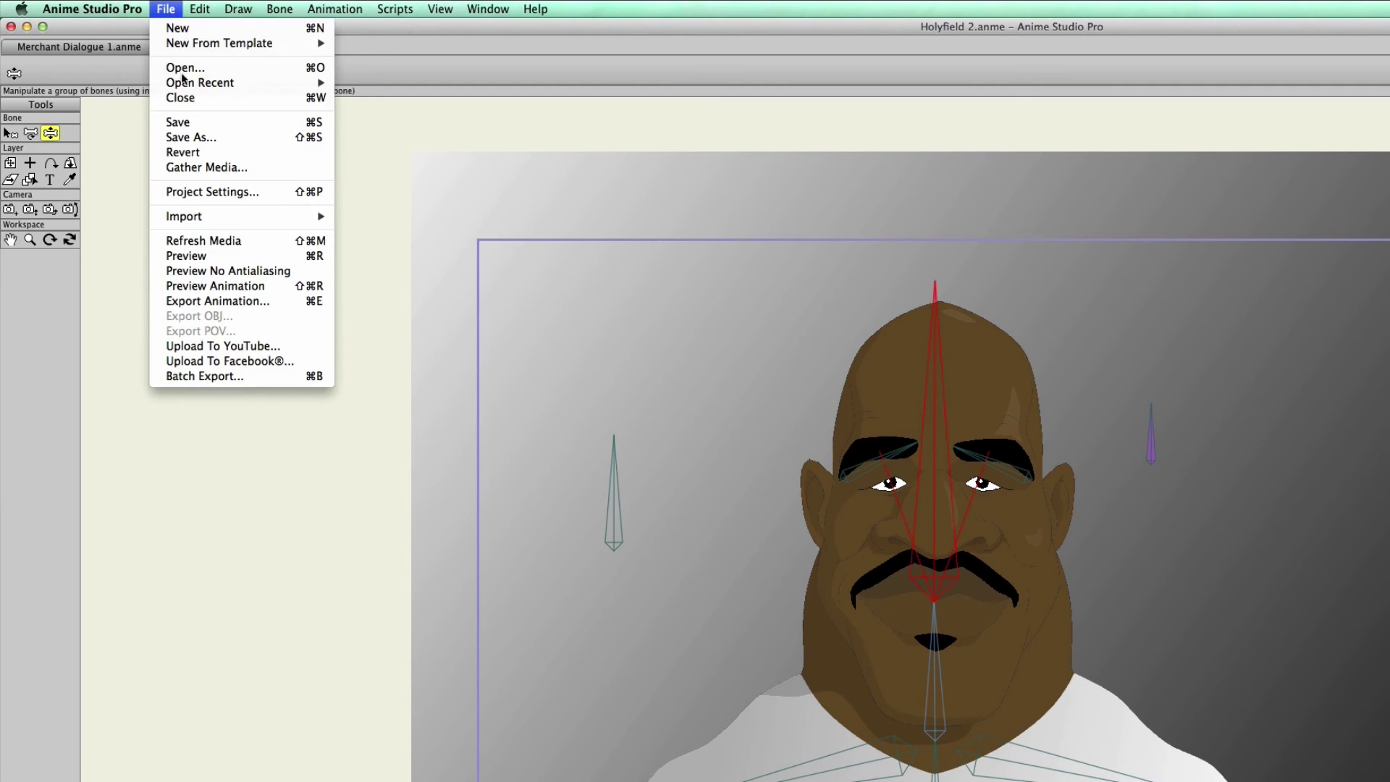
click(246, 290)
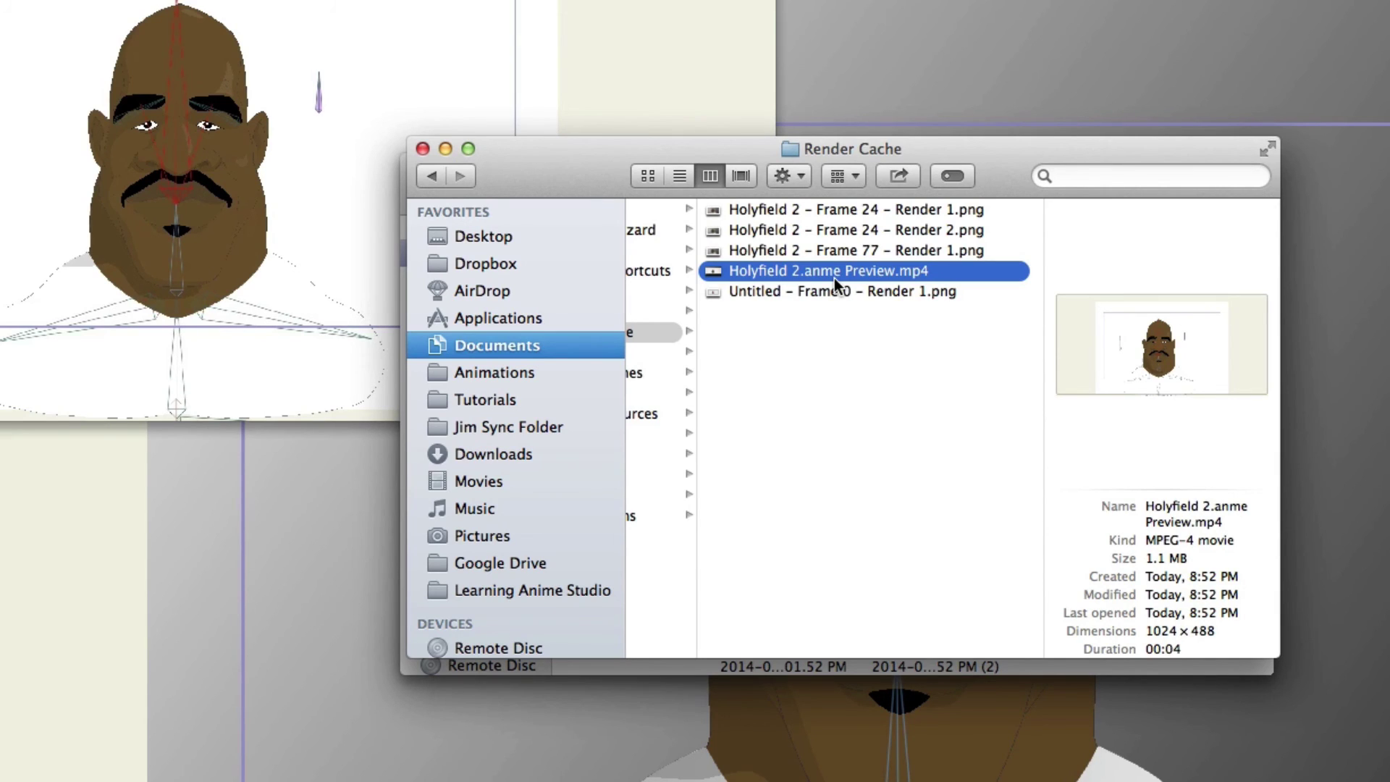
double_click(833, 272)
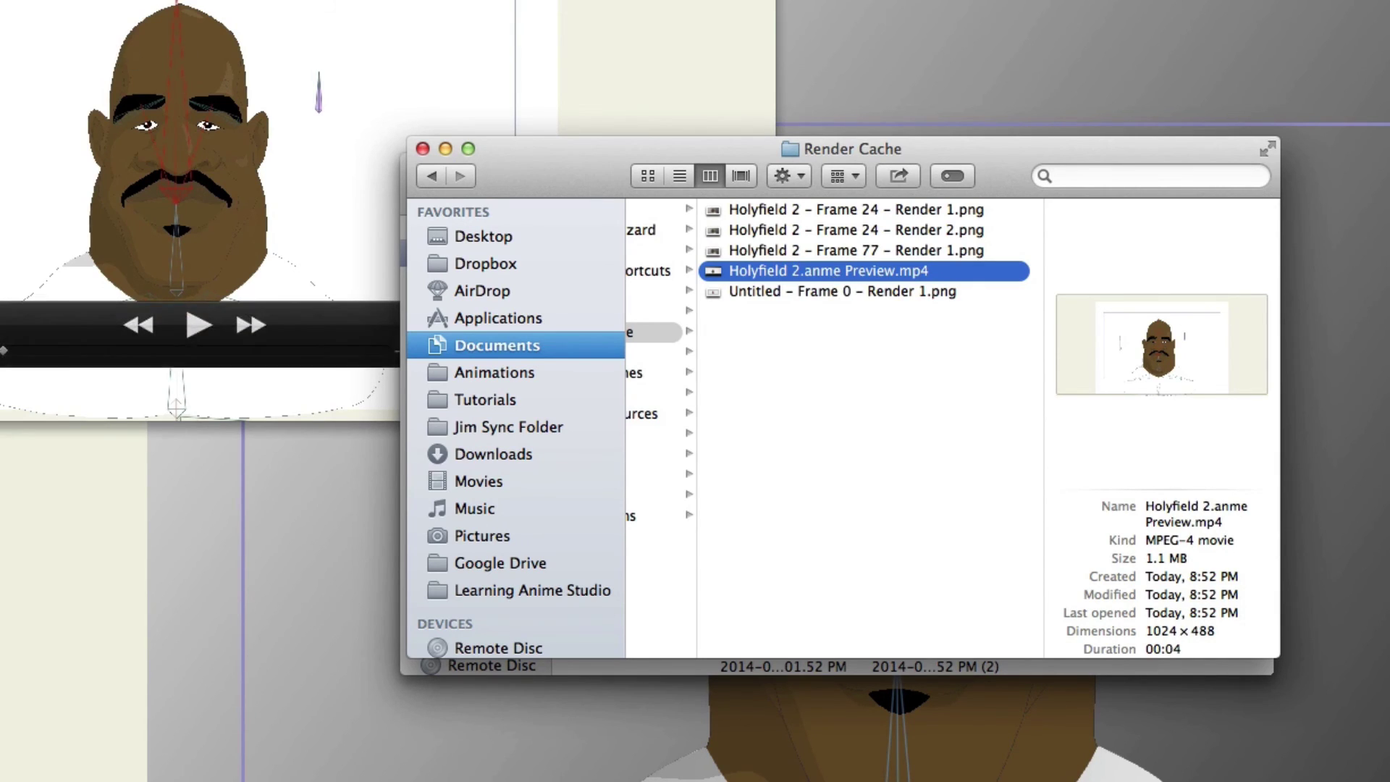
key(super+w)
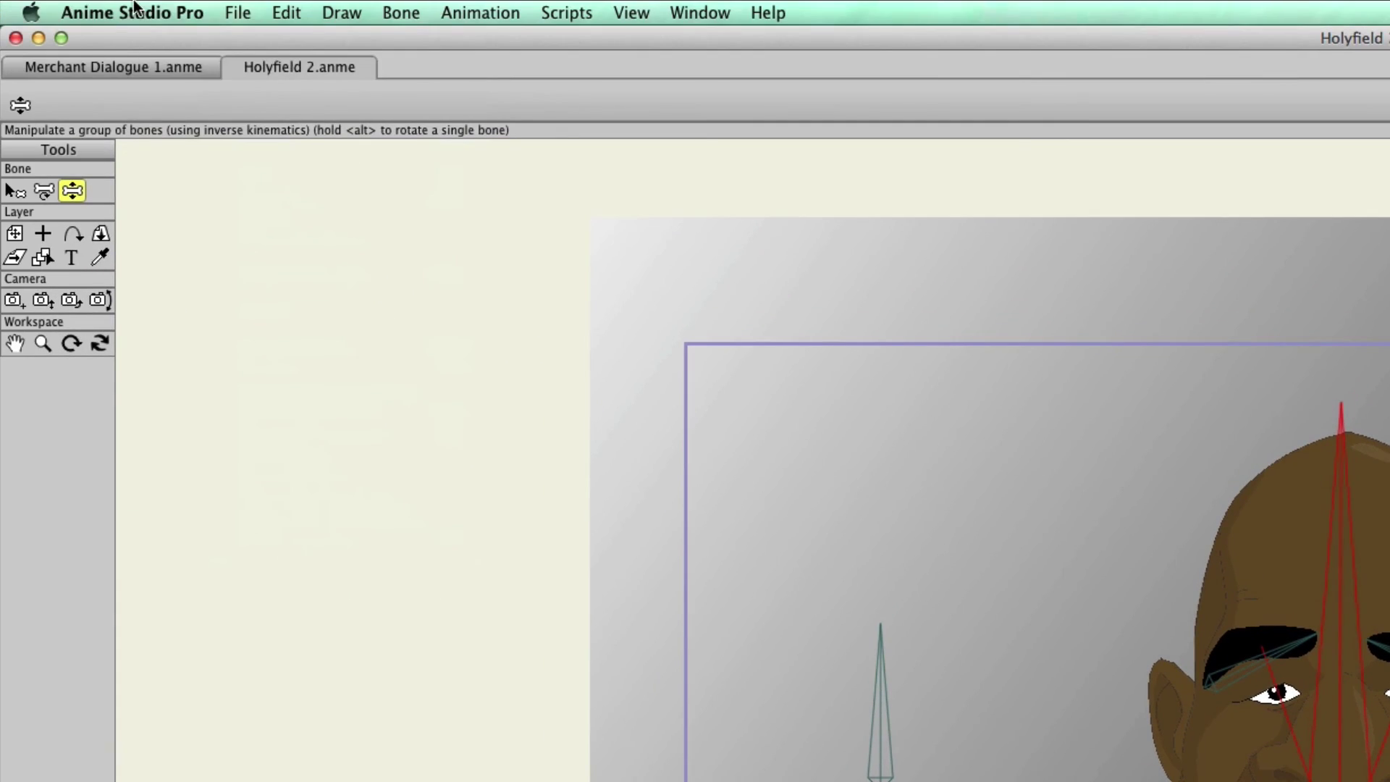
Inspect the Max render cache size option in the Preferences and close the dialog without applying changes.
click(134, 10)
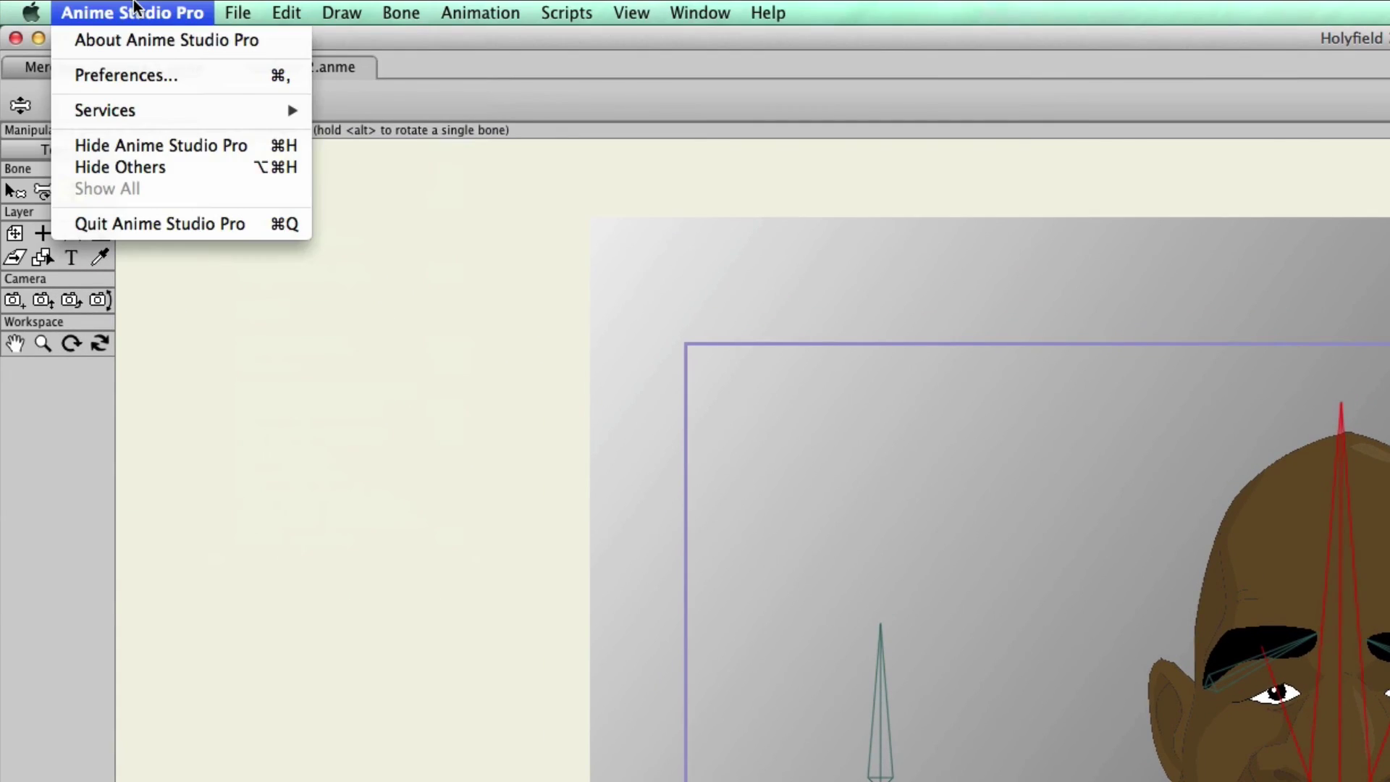
click(153, 76)
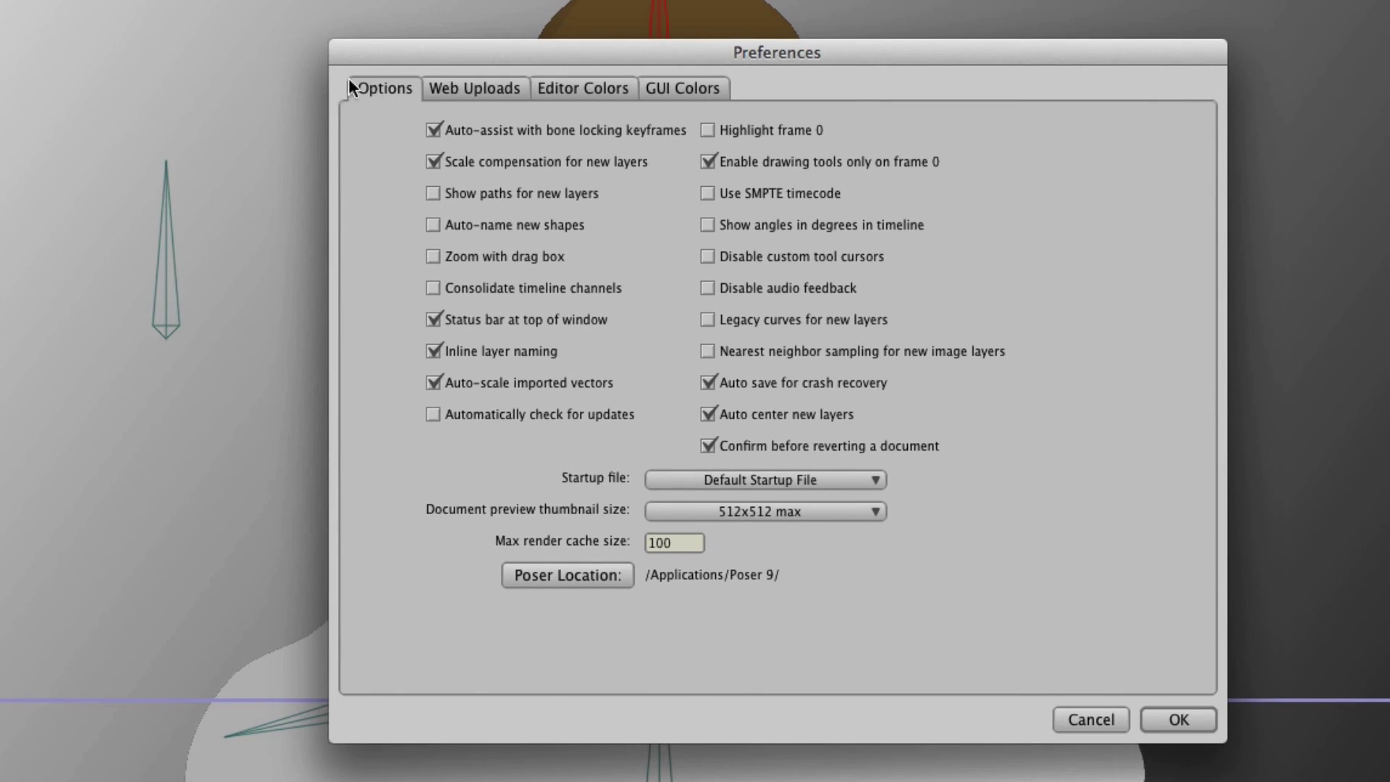
click(689, 549)
drag(690, 549, 641, 542)
click(1081, 711)
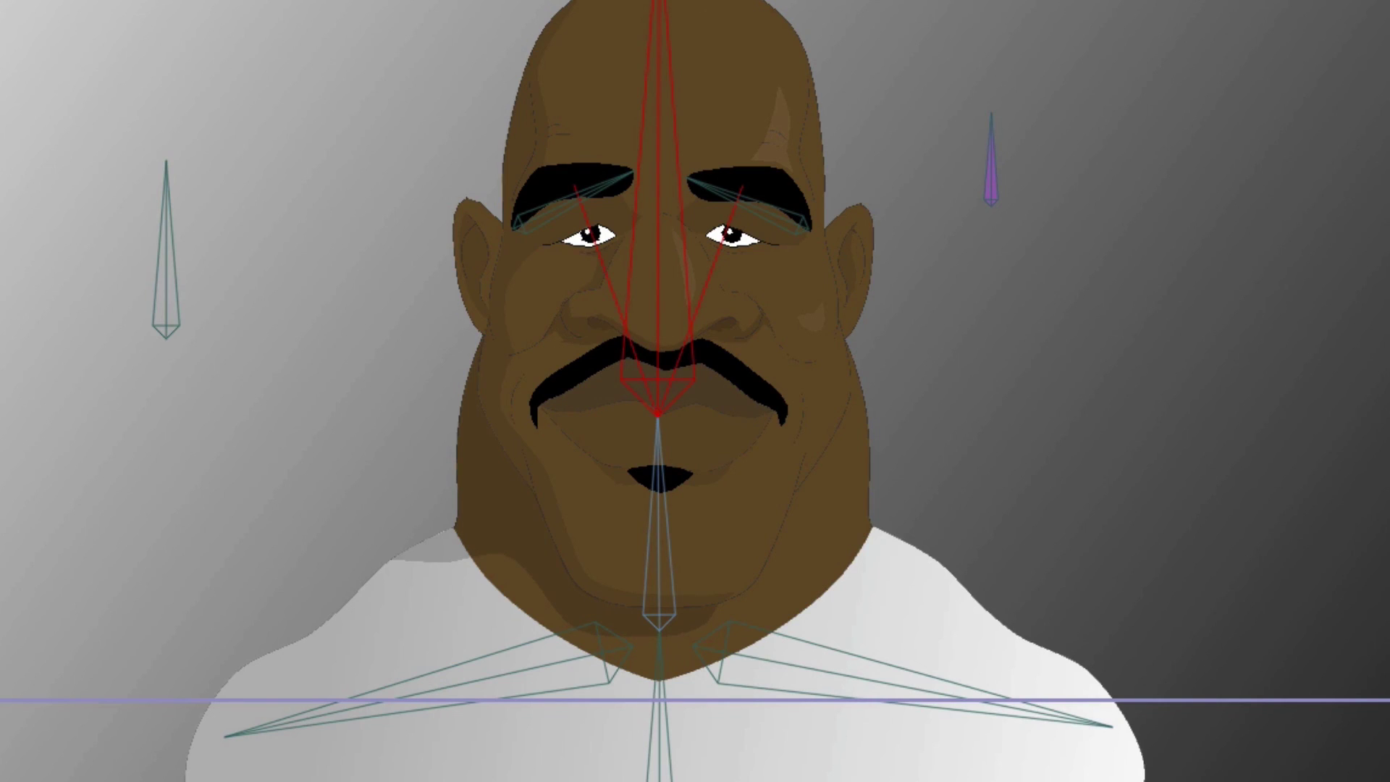